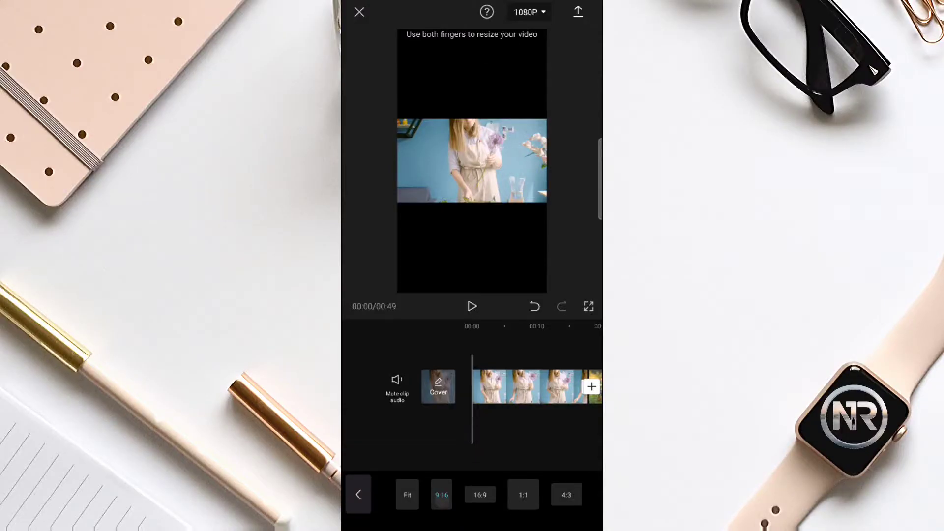
Preview the 16:9 format, then set the canvas to vertical 9:16.
left_click(485, 495)
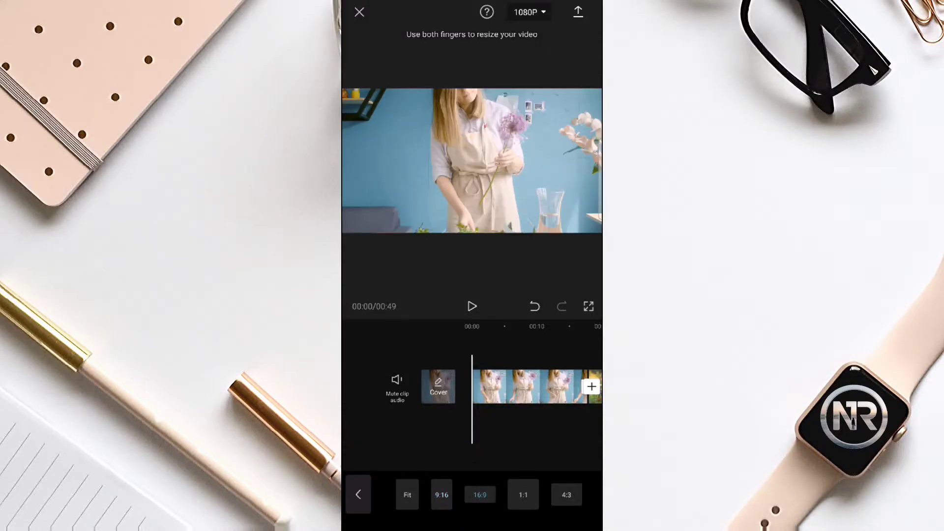
left_click(442, 504)
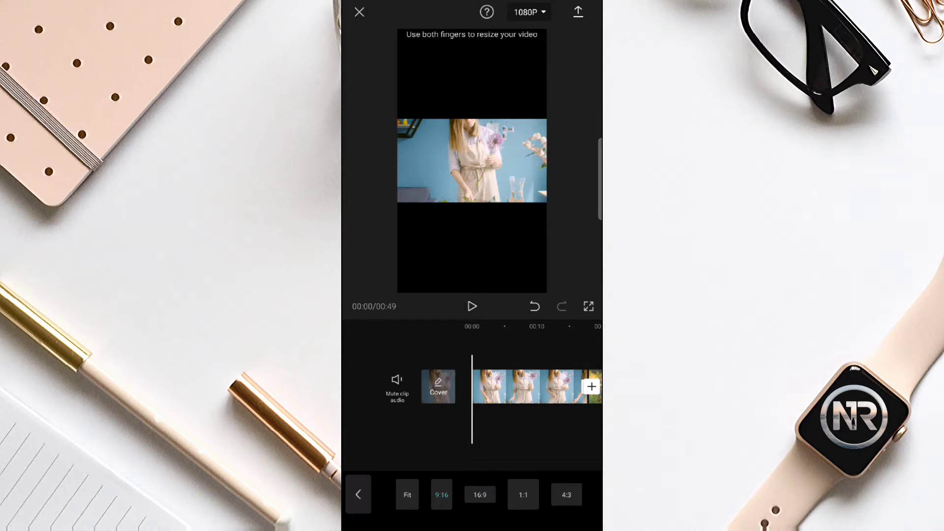
left_click(358, 494)
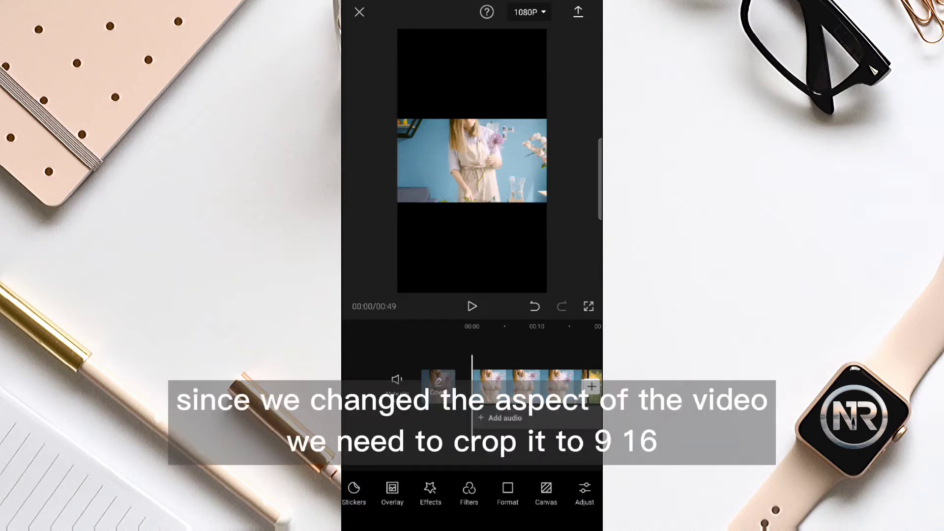
Crop the florist clip to 9:16 and nudge it up to fill the vertical frame.
left_click(532, 386)
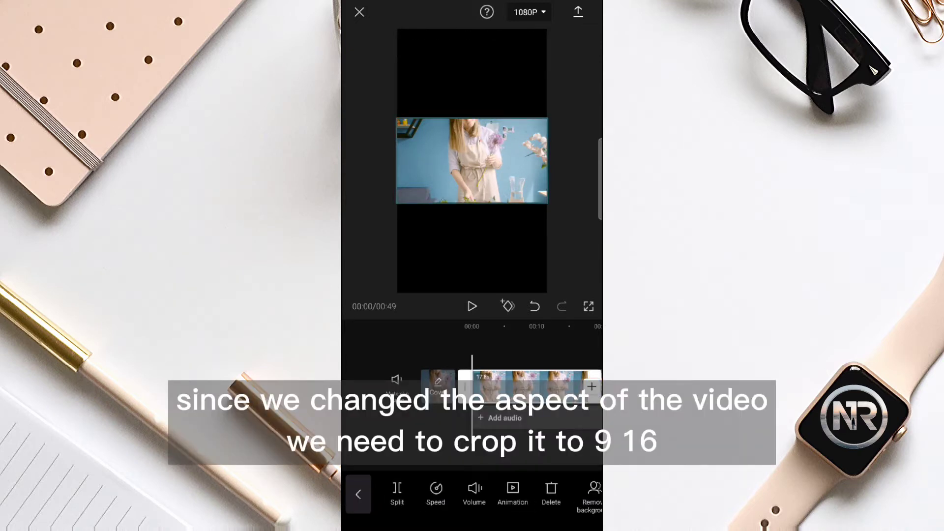
scroll(472, 494, "right", 3)
scroll(472, 494, "right", 3)
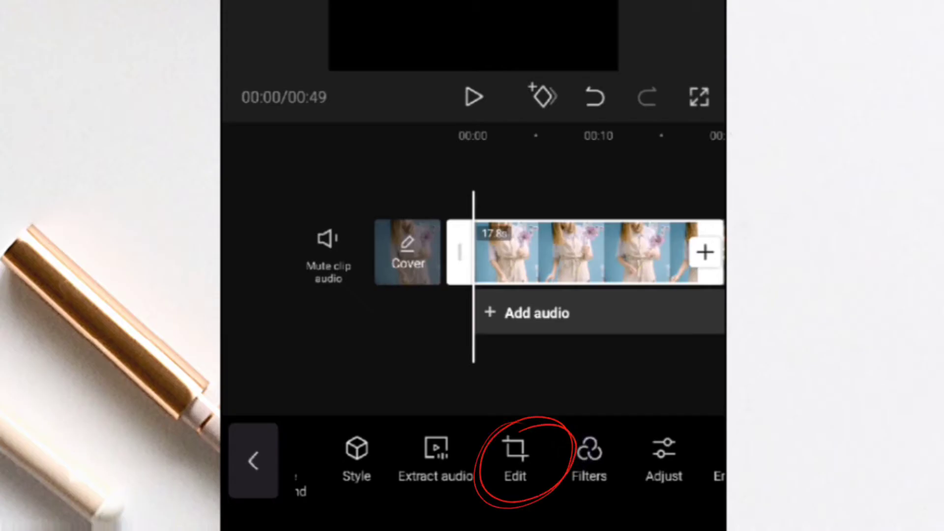
left_click(512, 452)
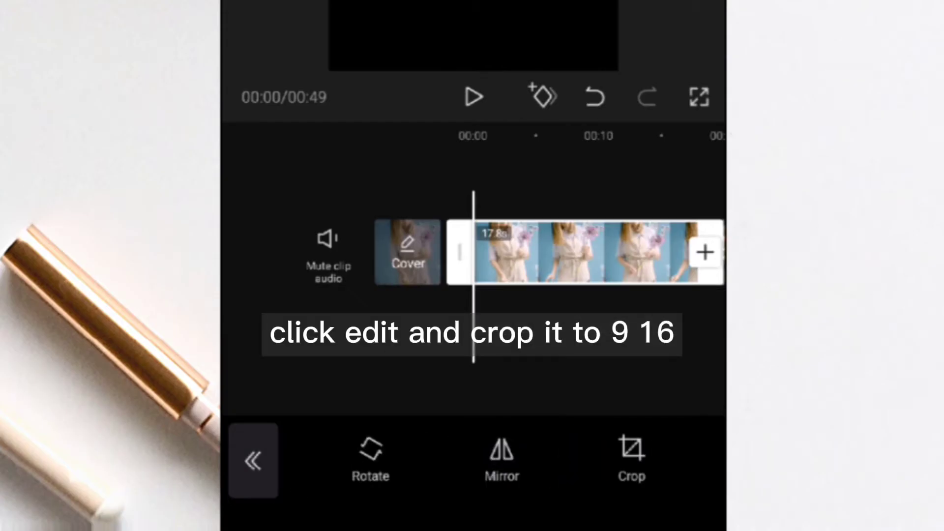
left_click(635, 455)
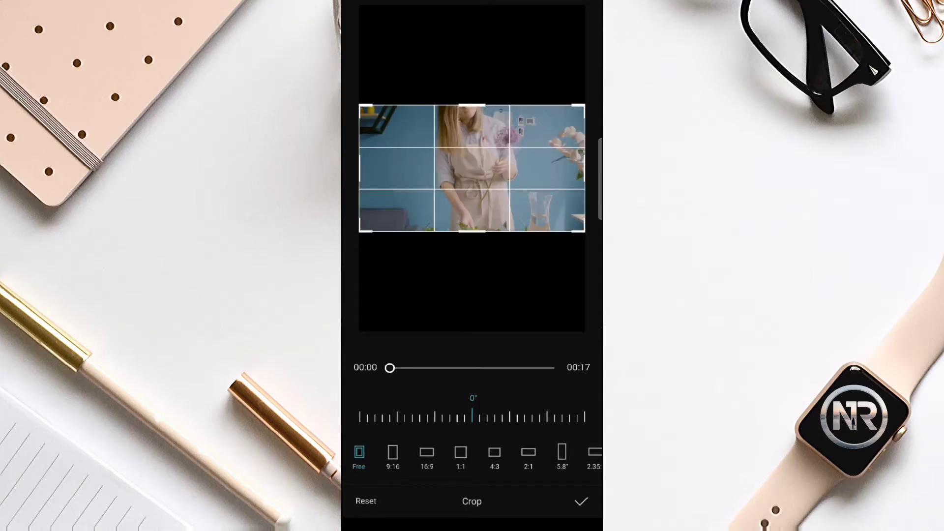
left_click(393, 455)
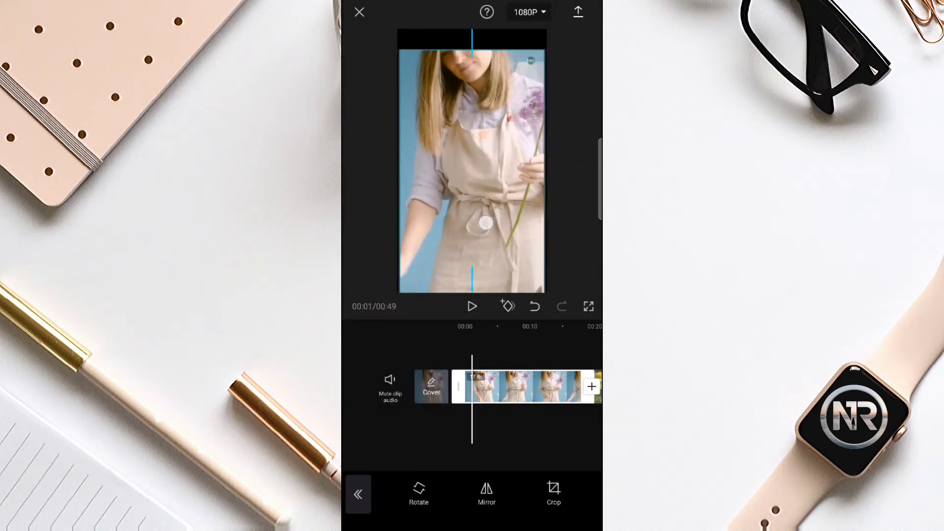
left_click_drag(473, 167, 472, 156)
left_click(358, 494)
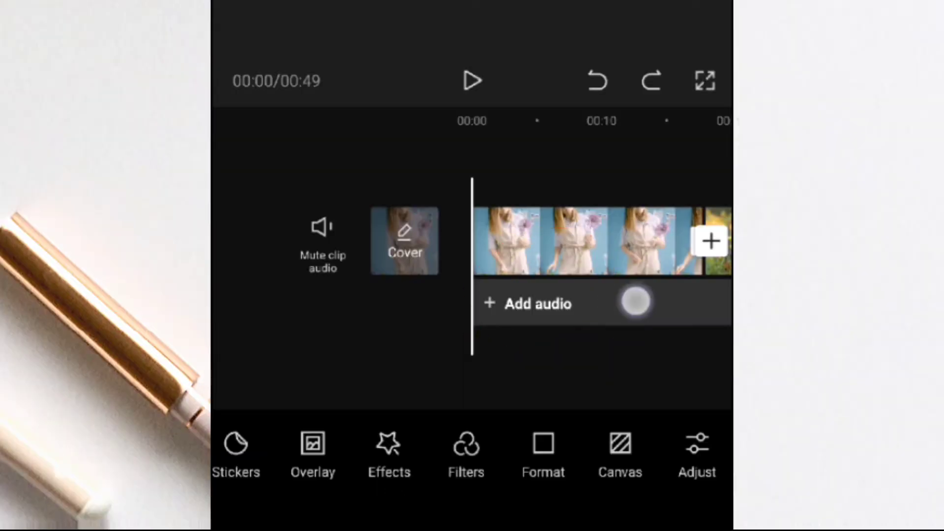
Open the audio options and browse the Sounds music library.
left_click(550, 420)
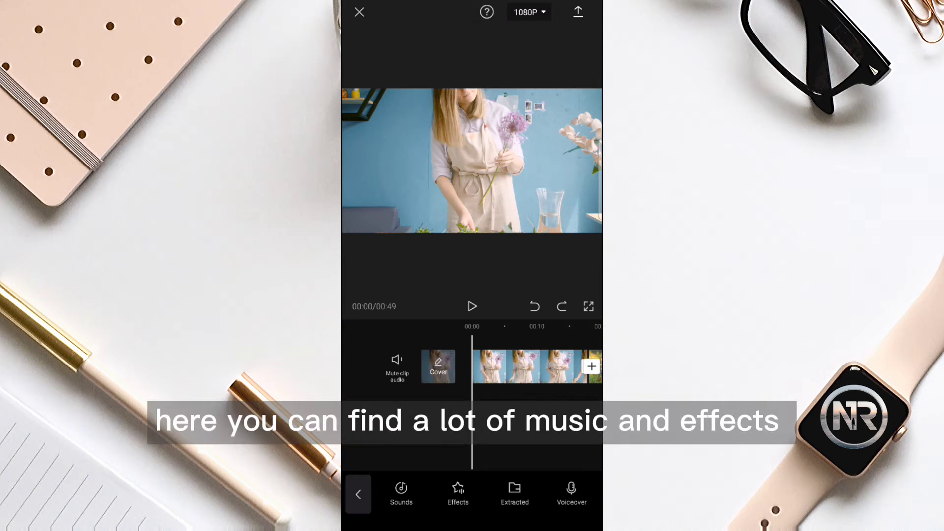
left_click(403, 491)
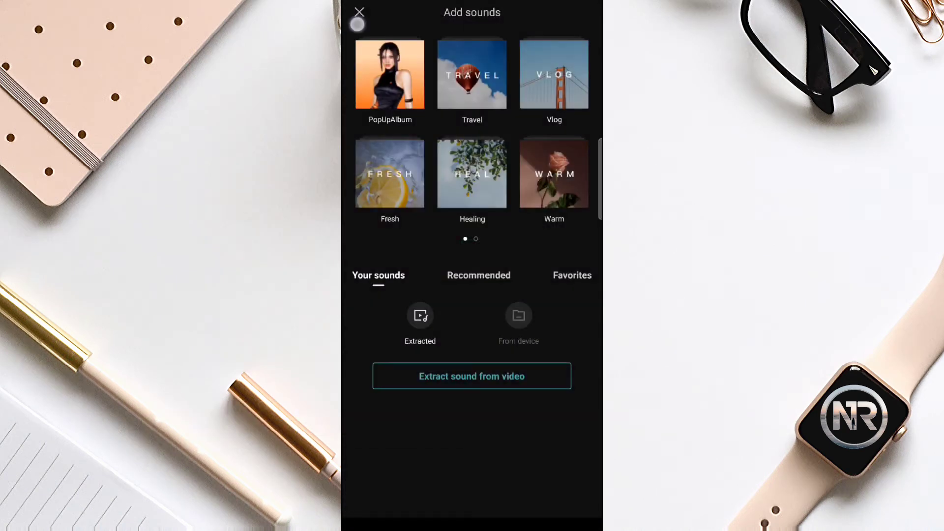
left_click(357, 24)
Browse the Performance, Laugh and Magic sound effect categories.
left_click(458, 500)
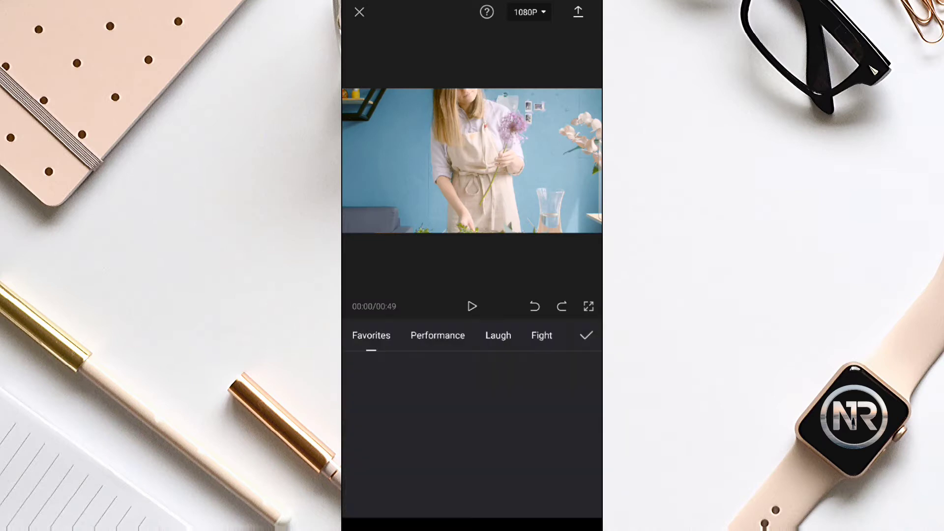
left_click(438, 334)
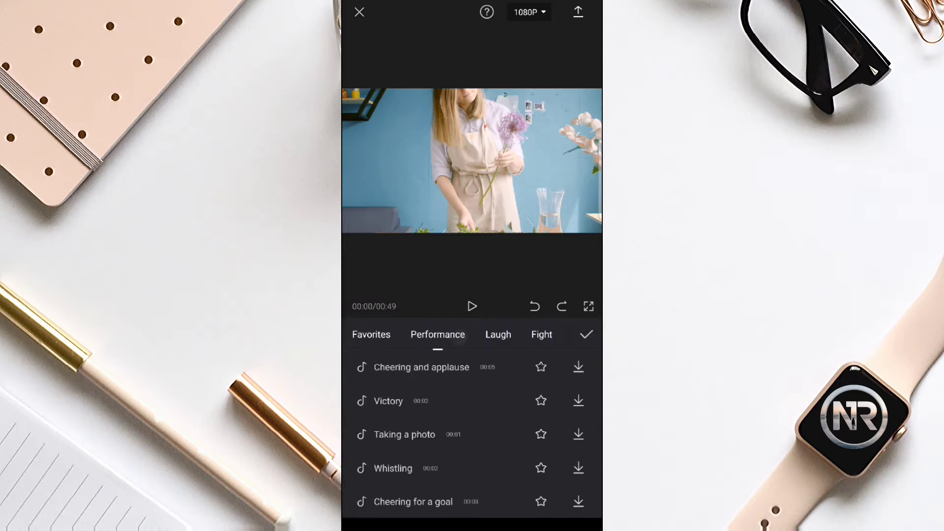
scroll(463, 451, "down", 5)
left_click(498, 334)
left_click(541, 334)
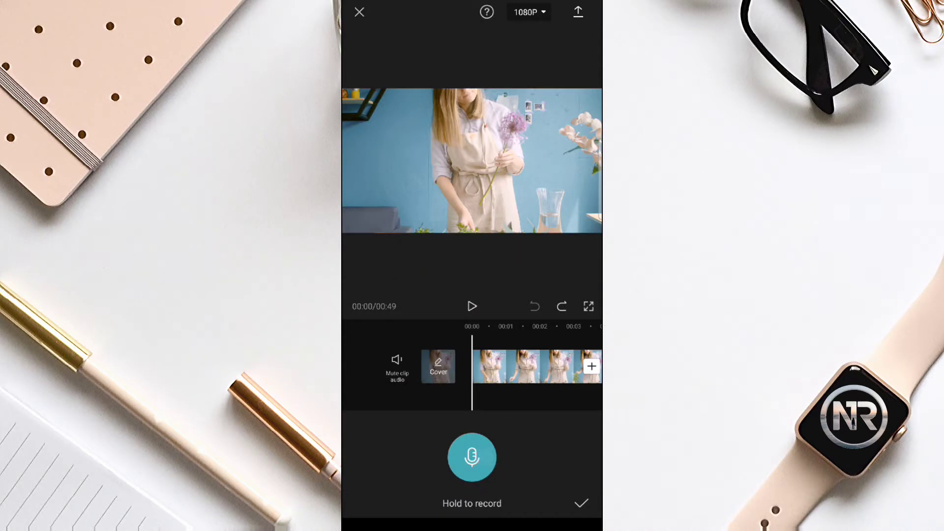
Record two trial voiceover takes, then undo the recorded voiceover.
left_click(472, 457)
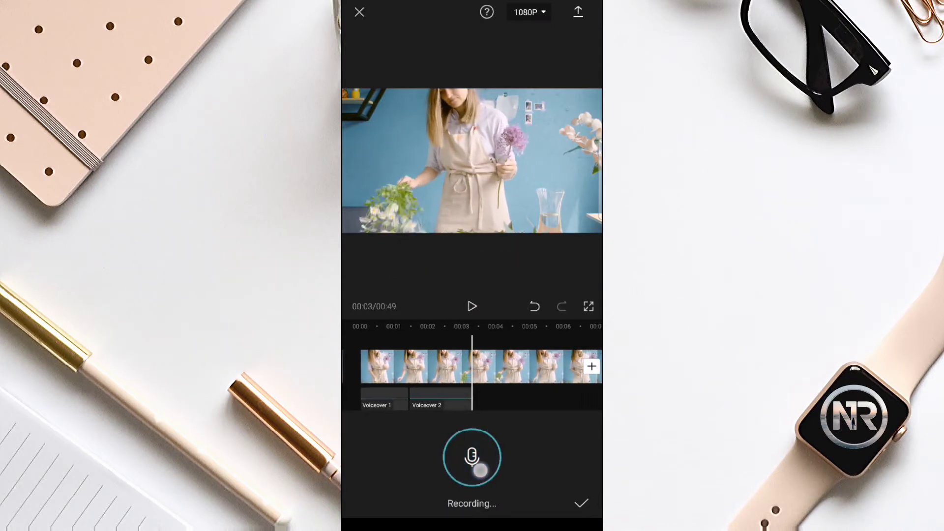
left_click_drag(480, 471, 481, 471)
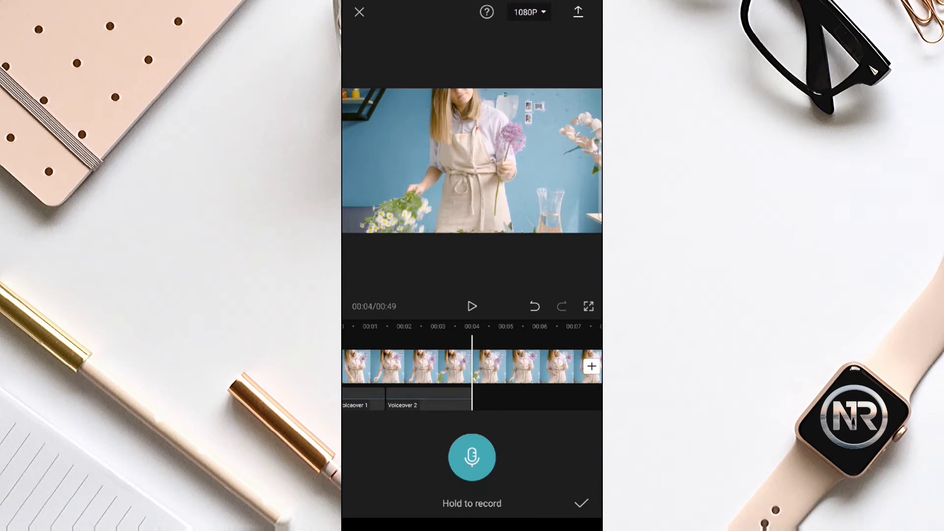
left_click(581, 504)
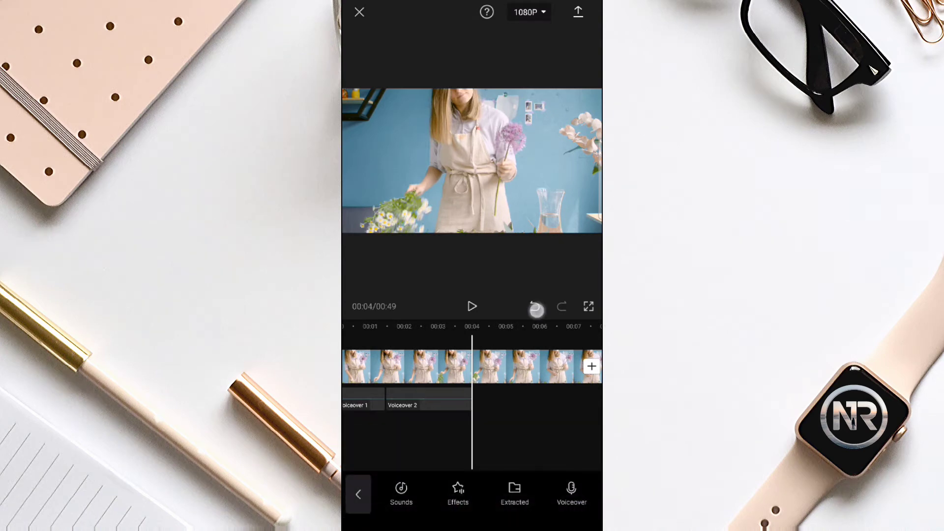
left_click(536, 308)
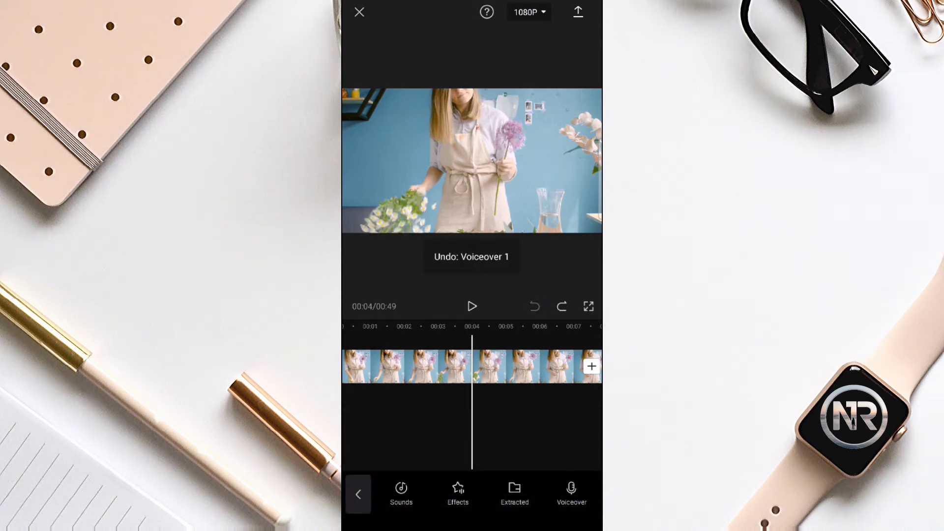
left_click_drag(438, 447, 574, 447)
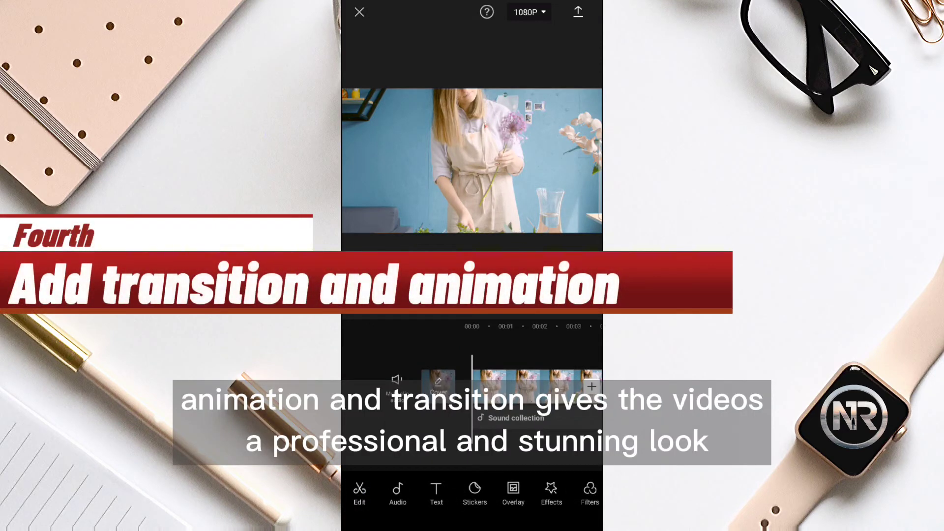
On the florist clip, preview the Fade In, Shake 3 and Shake Down entrance animations.
left_click(531, 386)
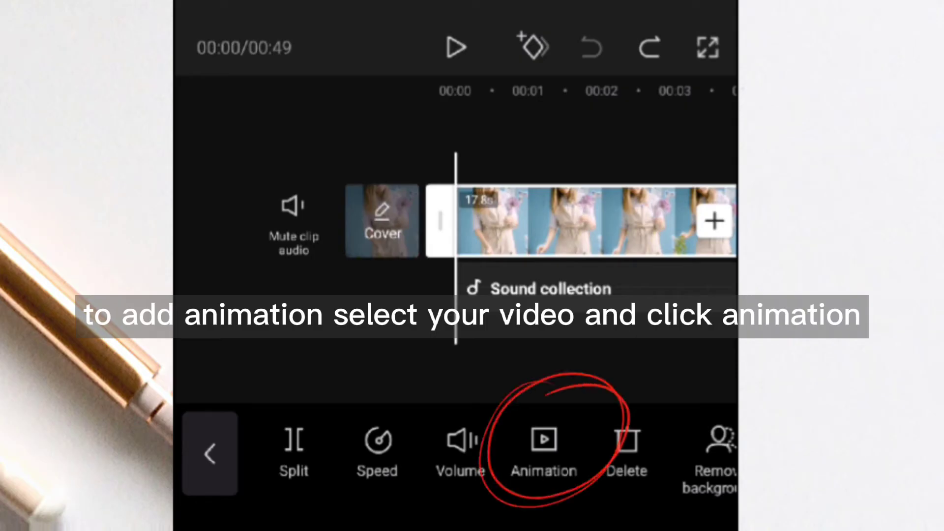
left_click(544, 443)
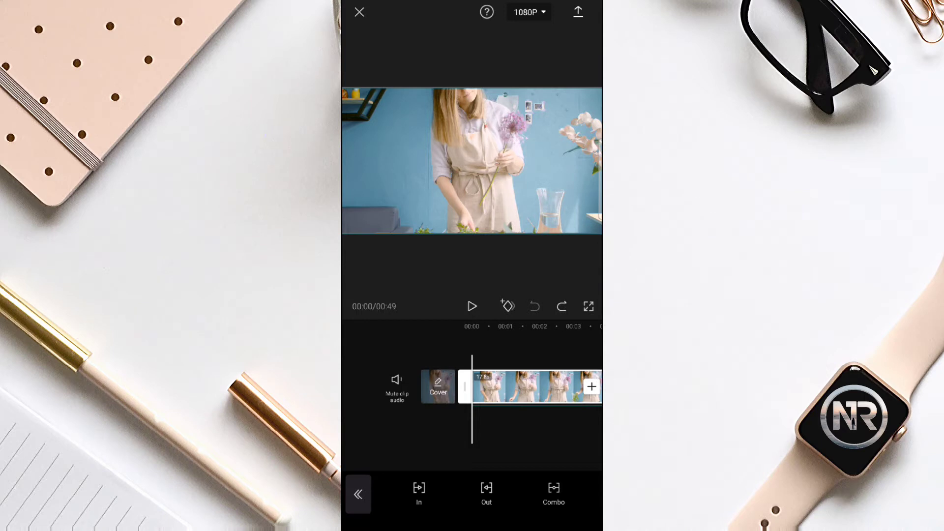
left_click(419, 492)
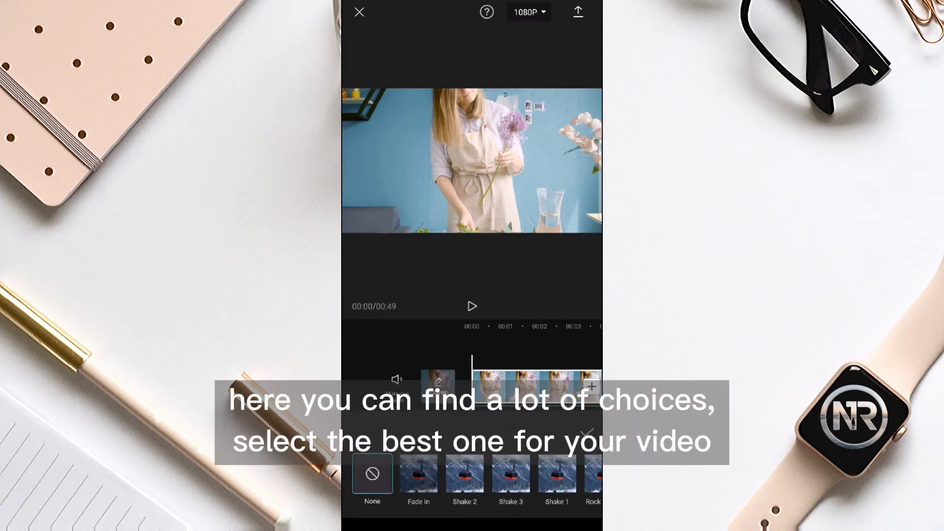
left_click(418, 474)
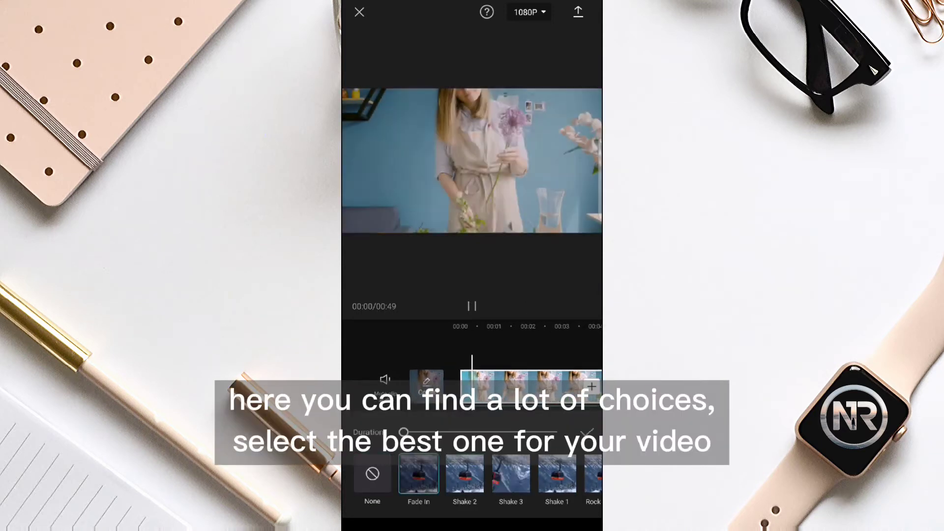
left_click(465, 473)
left_click(474, 473)
left_click(567, 474)
left_click(507, 474)
left_click(585, 481)
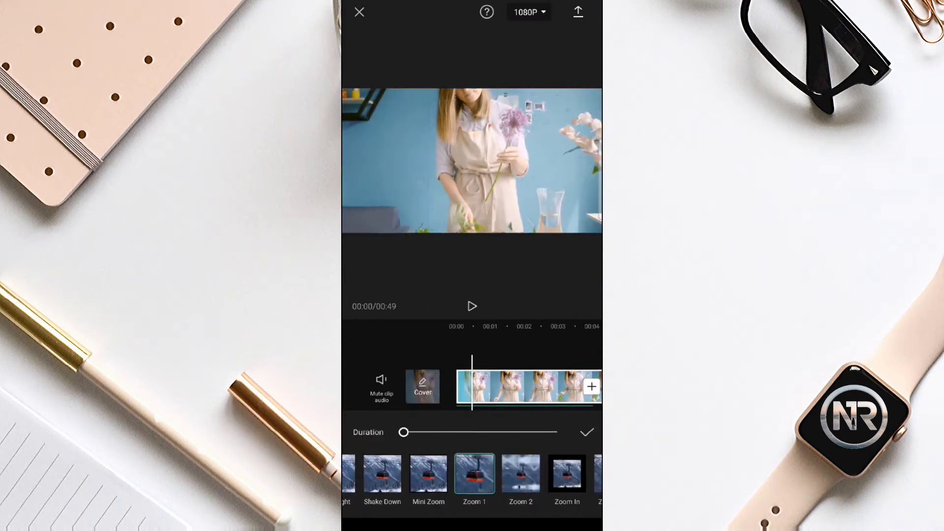
Apply Fade In and shorten its duration to 0.7 seconds.
left_click_drag(383, 474, 565, 473)
left_click(421, 484)
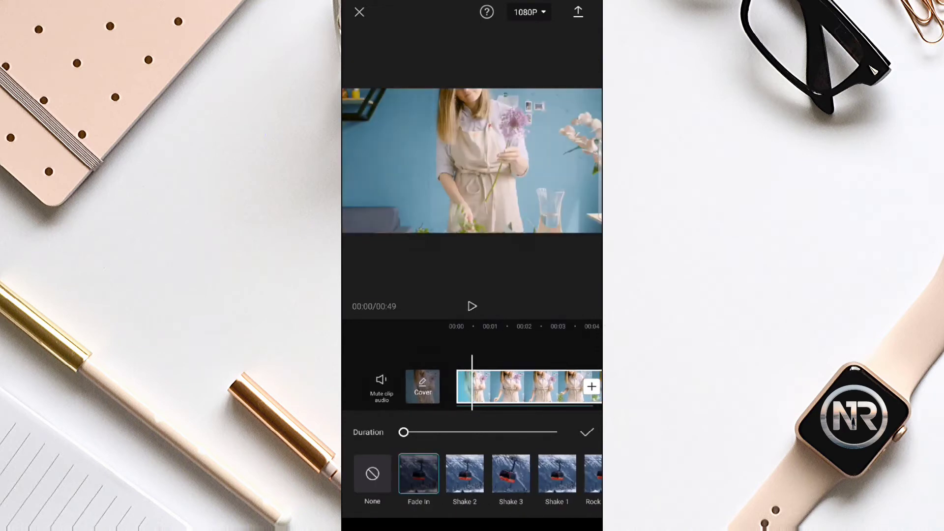
left_click(586, 432)
left_click(419, 491)
left_click_drag(468, 433, 406, 432)
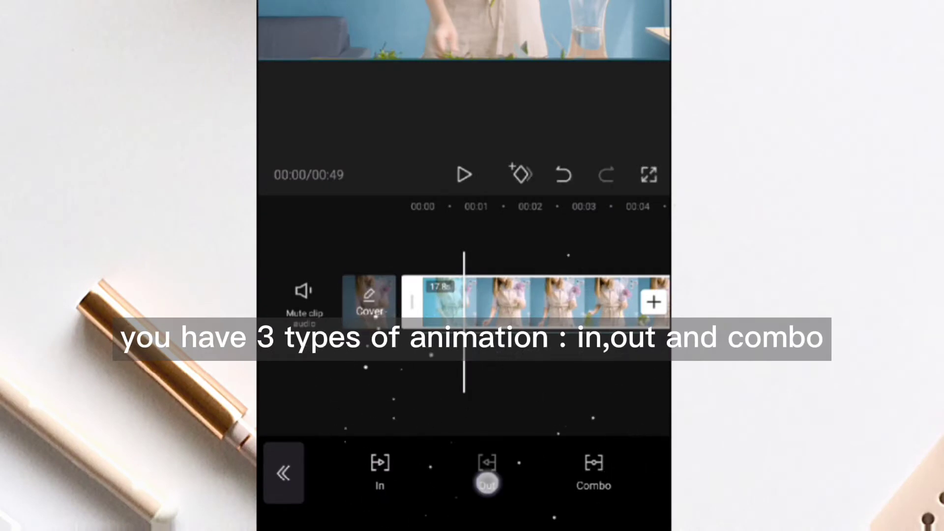
Preview Rotate Out 1, Mini Zoom and Slide Right exits, then set Zoom Out at 1.5 seconds.
left_click(487, 484)
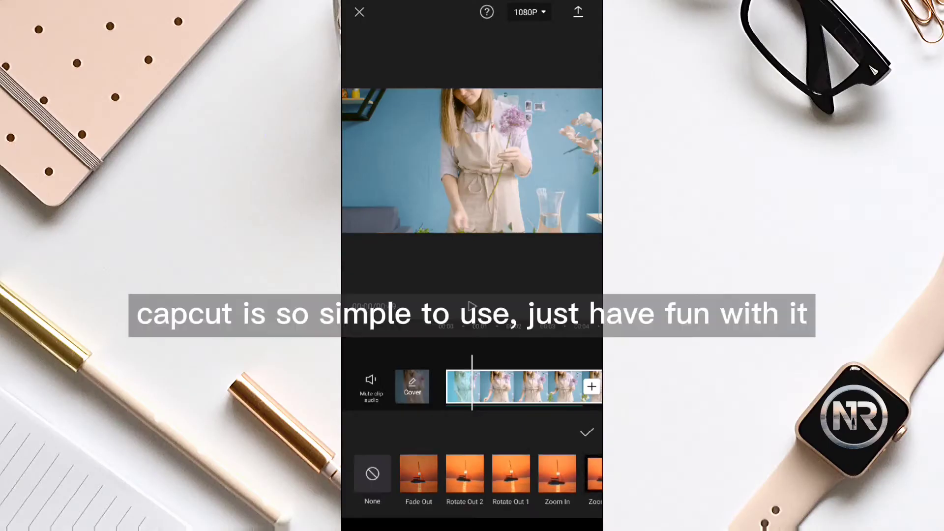
left_click(511, 474)
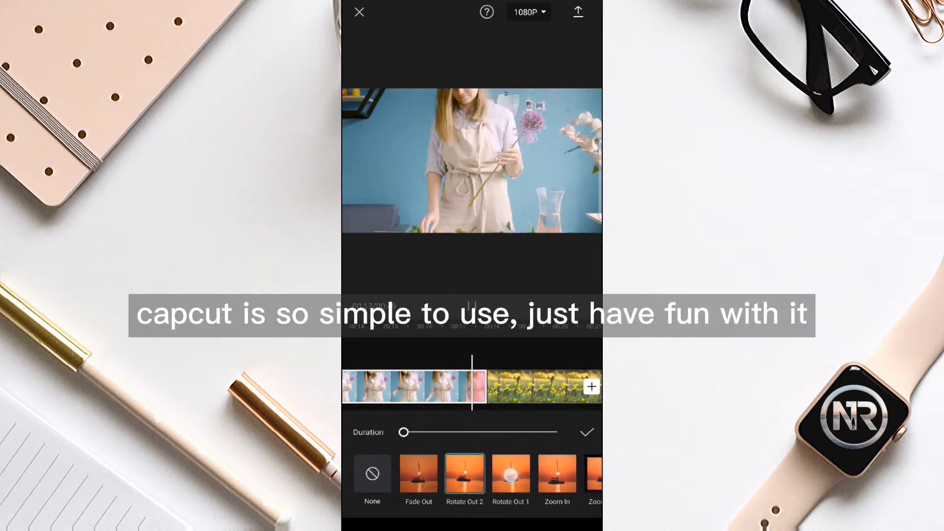
left_click(567, 474)
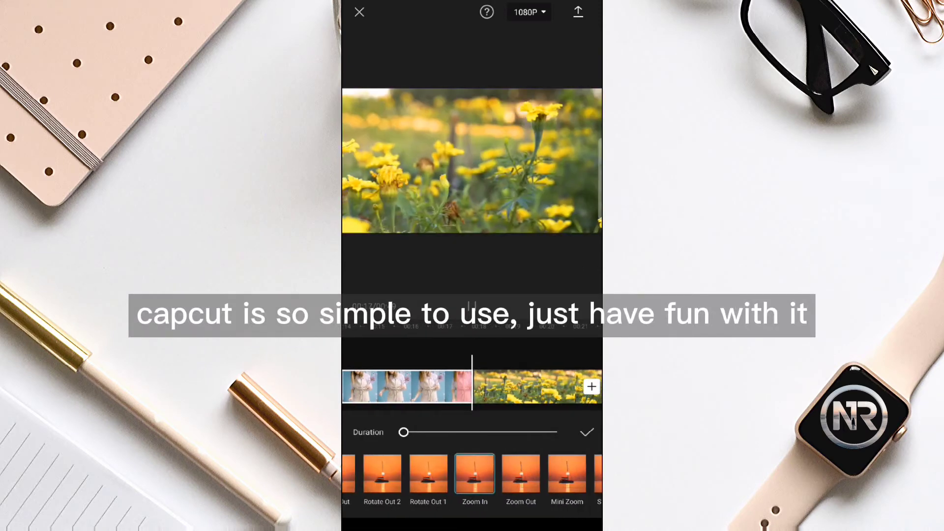
left_click(521, 473)
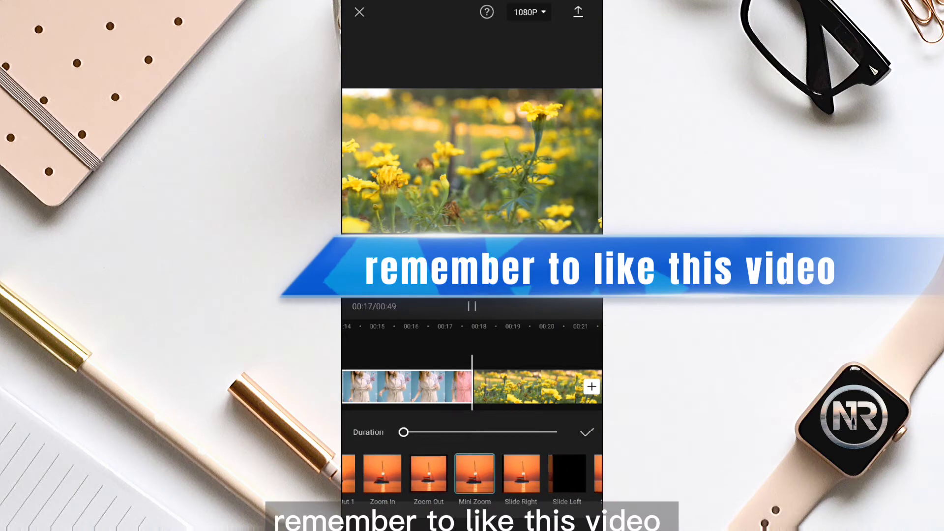
left_click(521, 474)
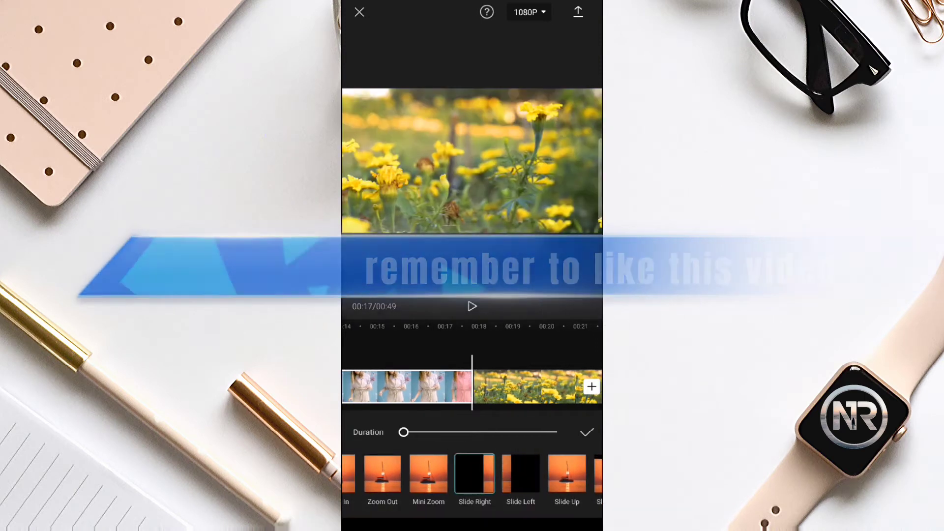
left_click(382, 473)
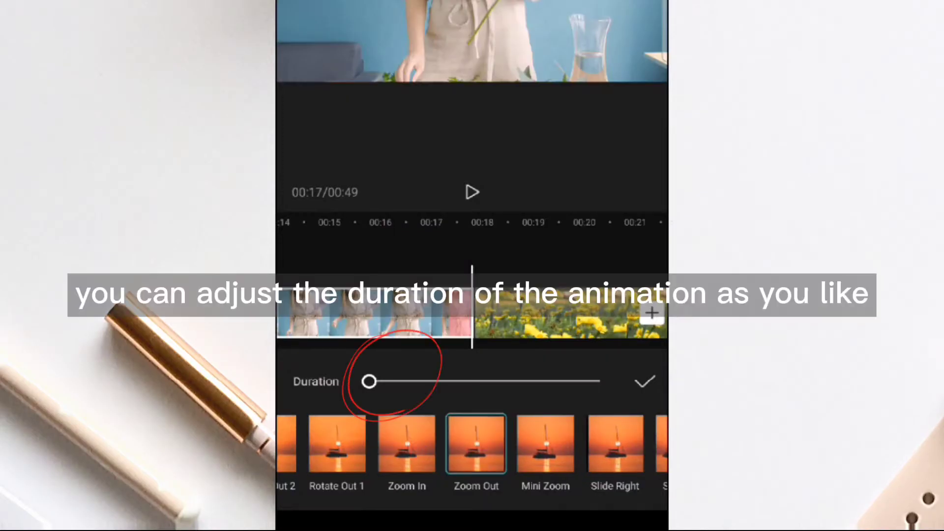
left_click_drag(369, 381, 382, 386)
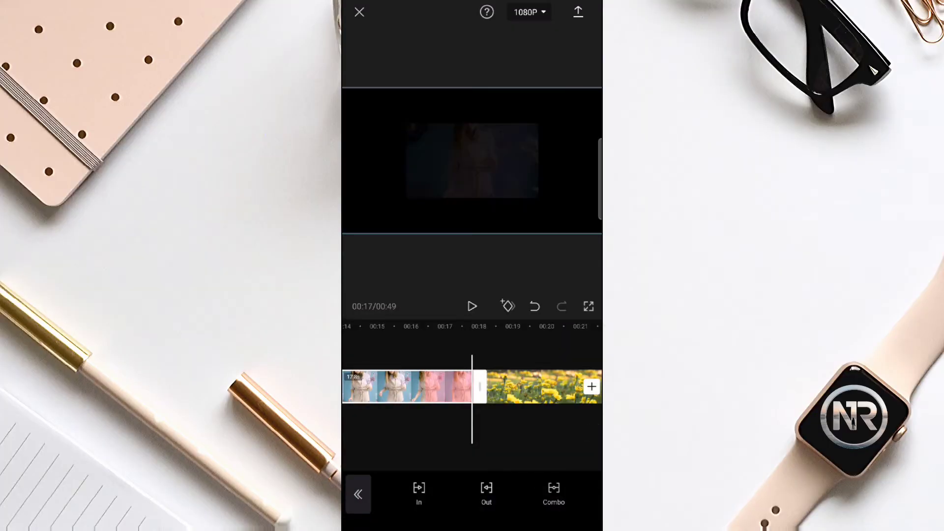
left_click(358, 495)
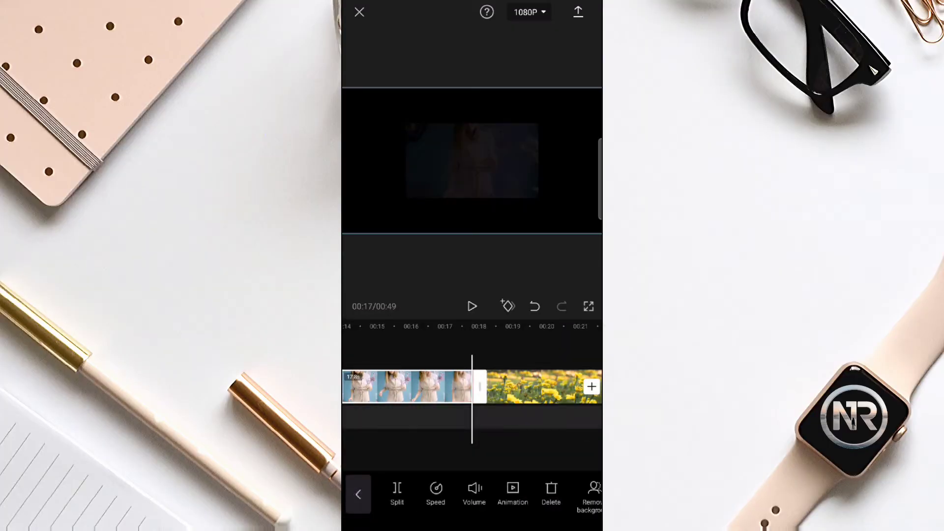
Preview Flashes, Gradient Wipe and Floodlight, then apply a 2.0-second Blink transition between the clips.
left_click(358, 495)
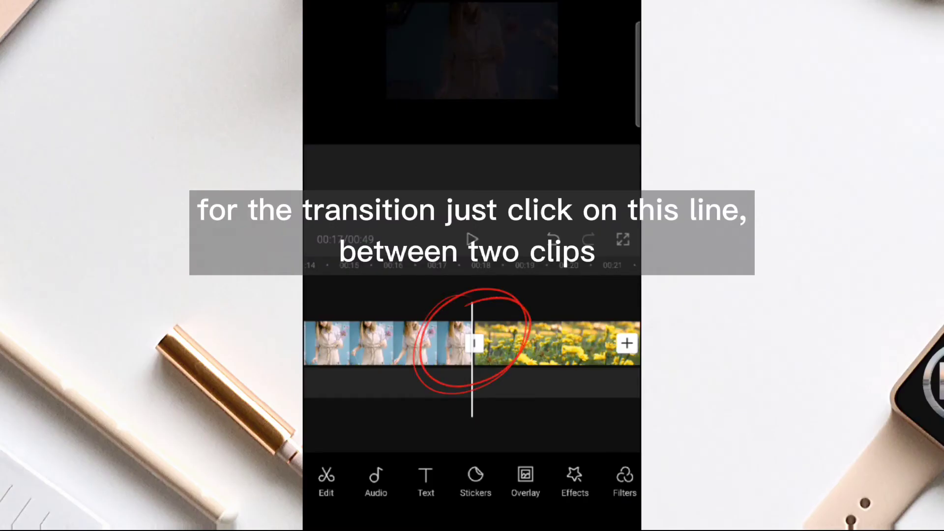
left_click(475, 345)
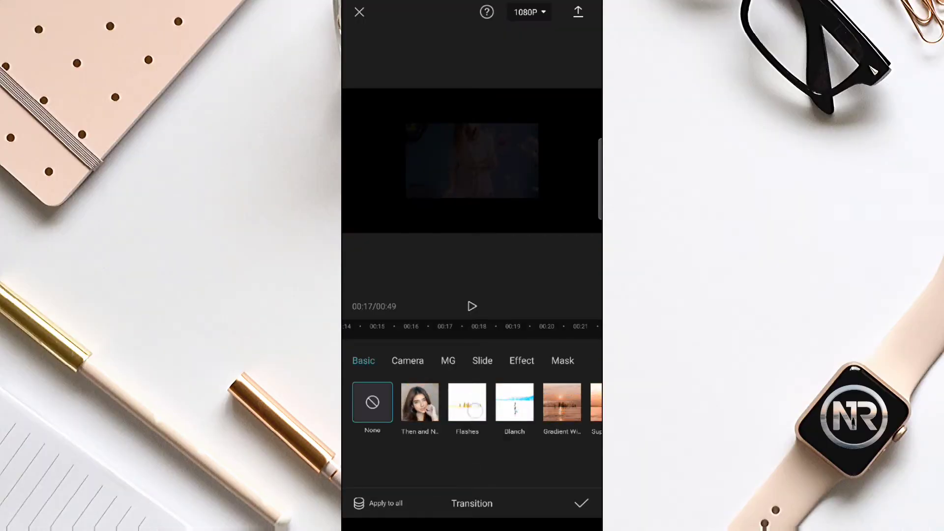
left_click(467, 402)
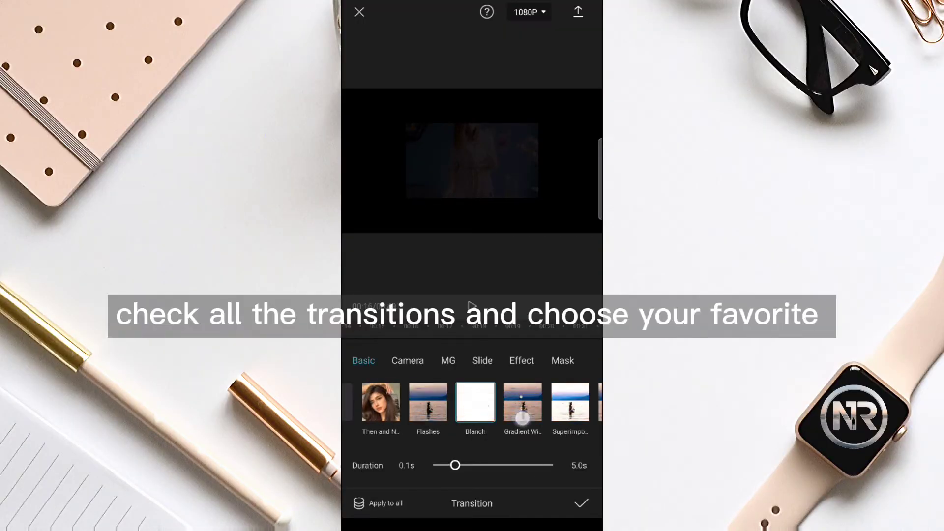
left_click(522, 418)
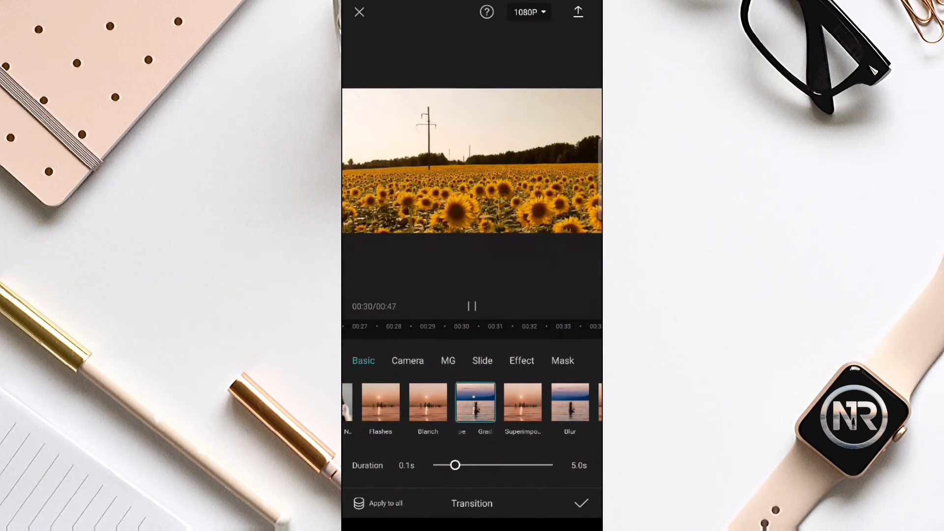
left_click(523, 403)
left_click_drag(455, 465, 480, 466)
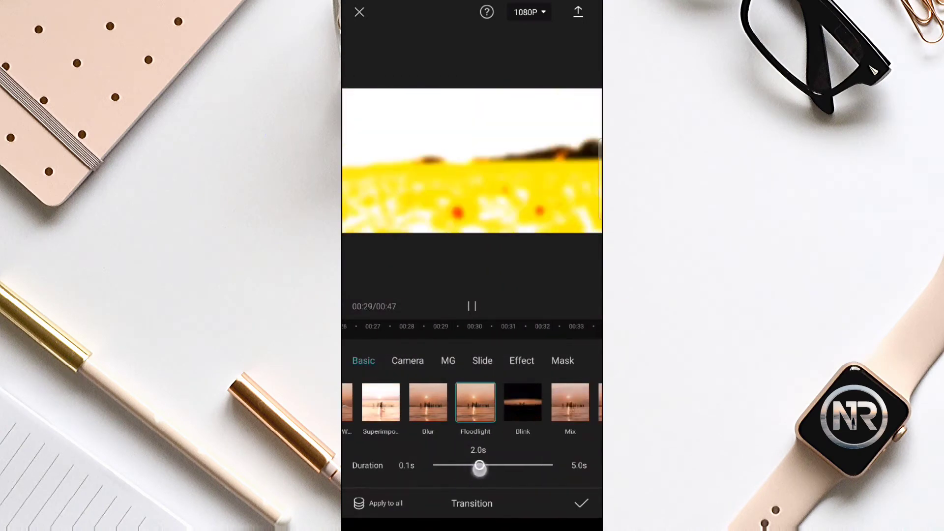
left_click(523, 402)
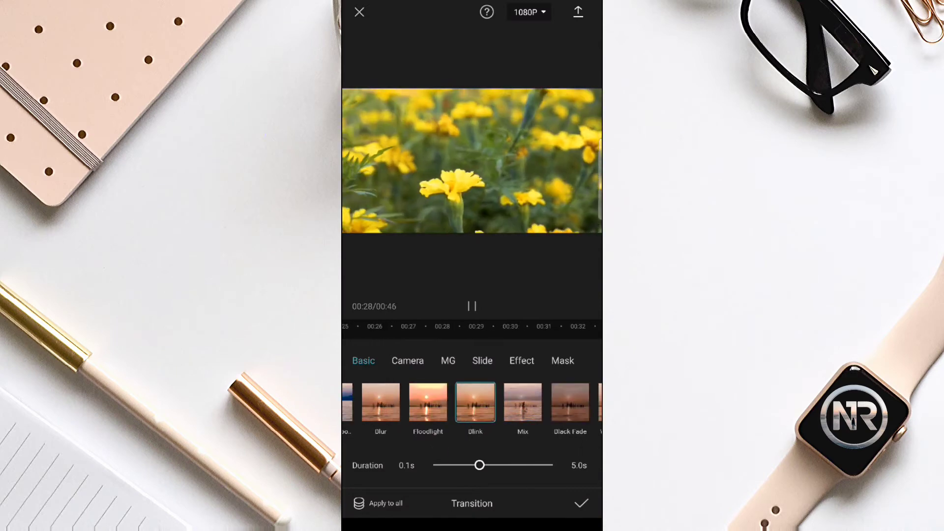
left_click(581, 503)
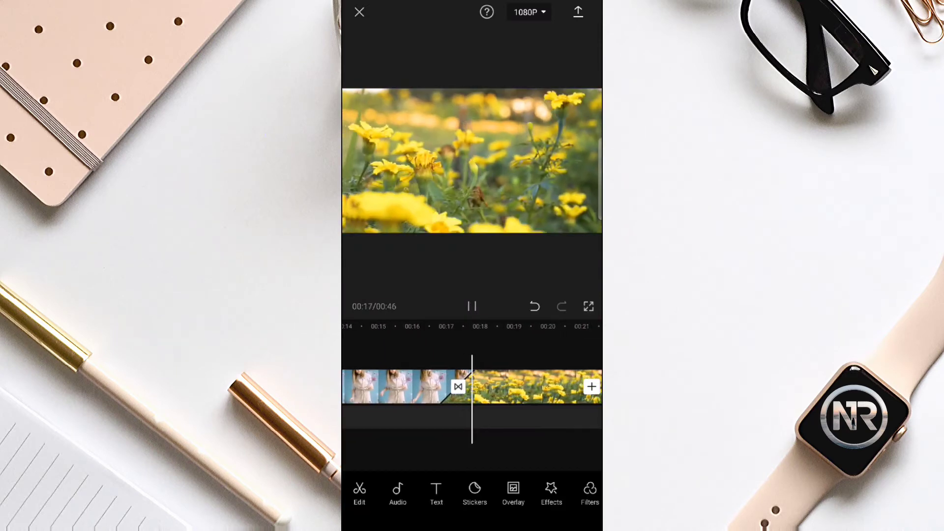
left_click_drag(566, 389, 501, 388)
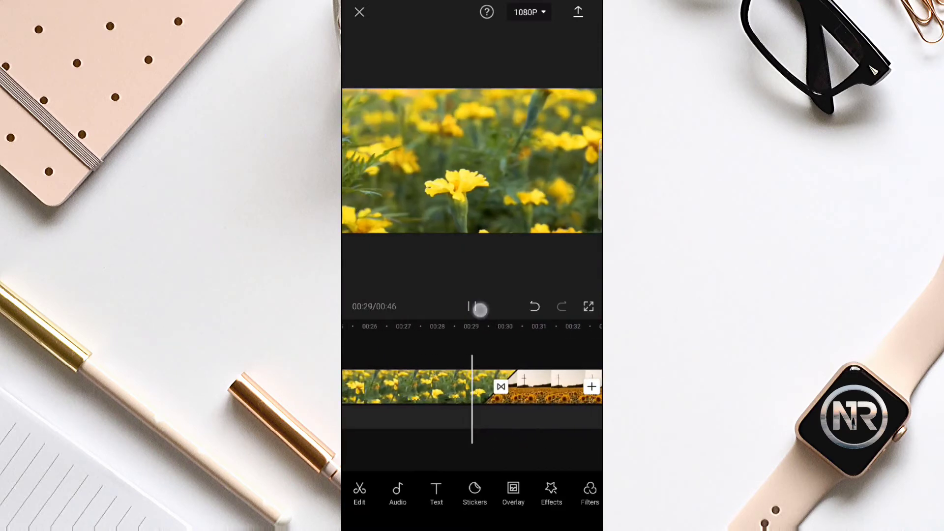
left_click(472, 306)
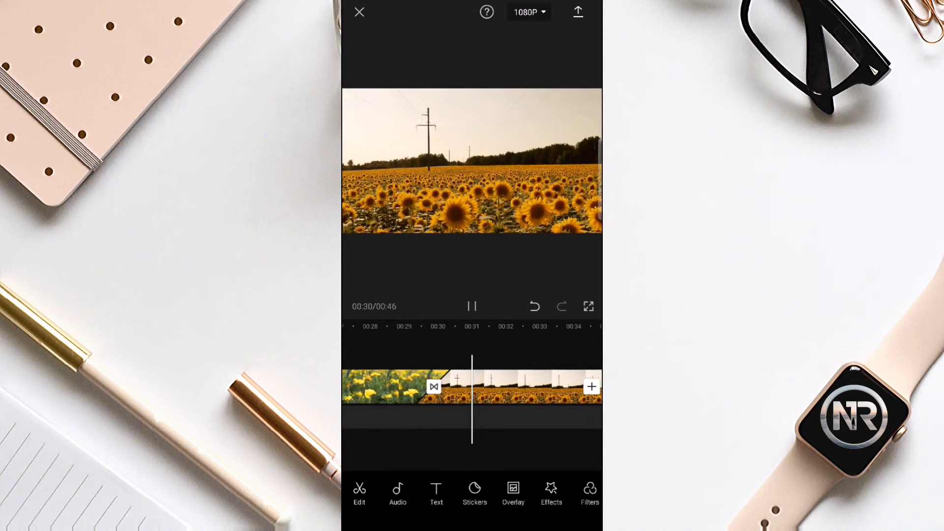
left_click(473, 306)
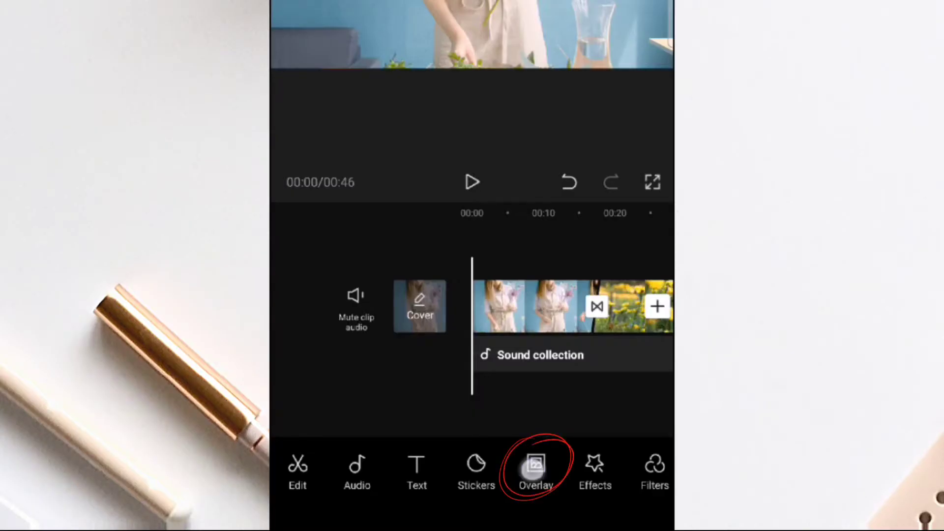
Add the 30-second hiker video as an overlay and check its layer order.
left_click(532, 470)
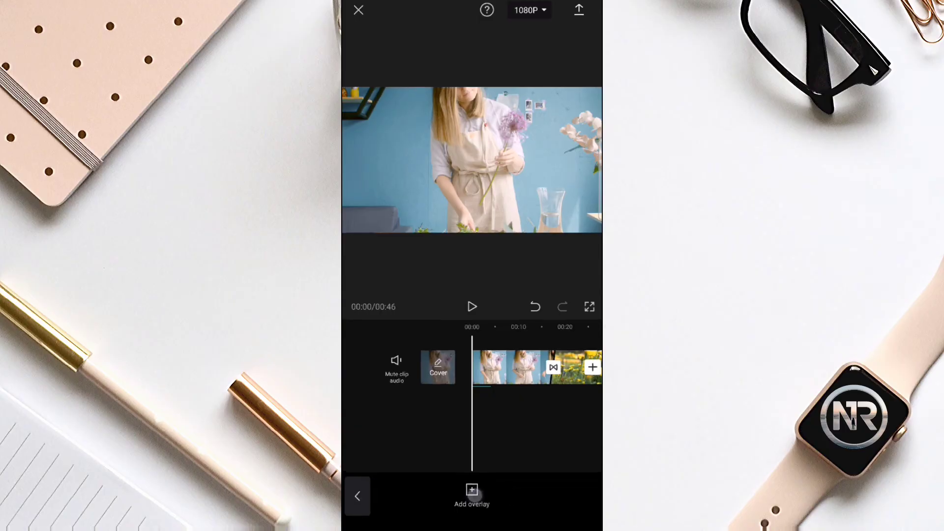
left_click(473, 492)
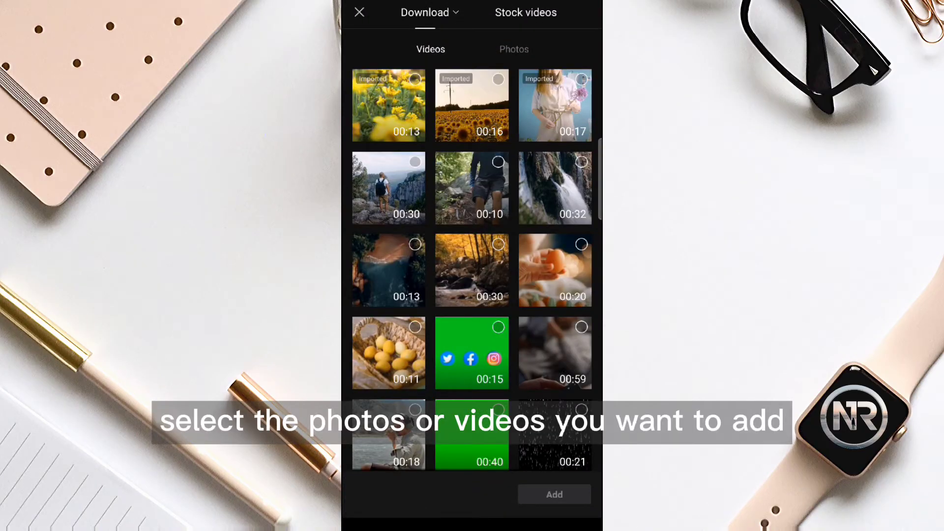
left_click(415, 162)
left_click(554, 494)
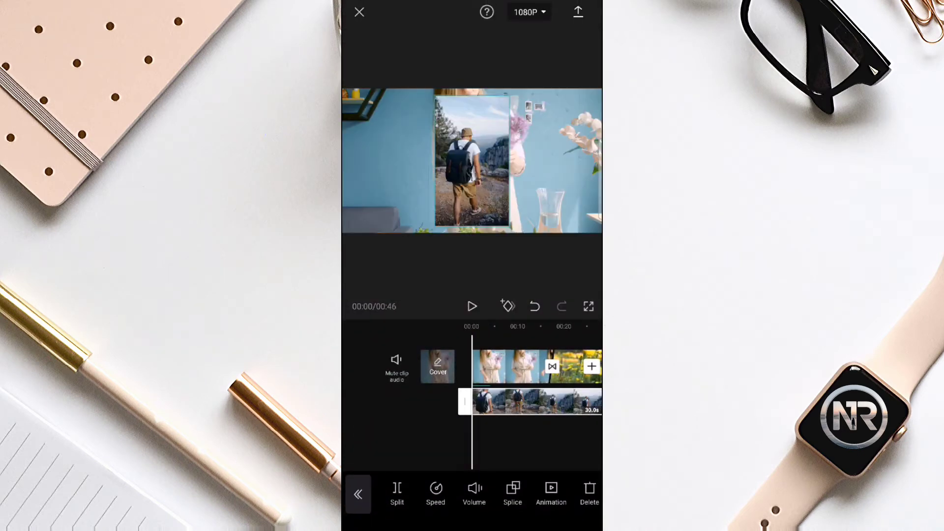
left_click_drag(569, 502, 431, 504)
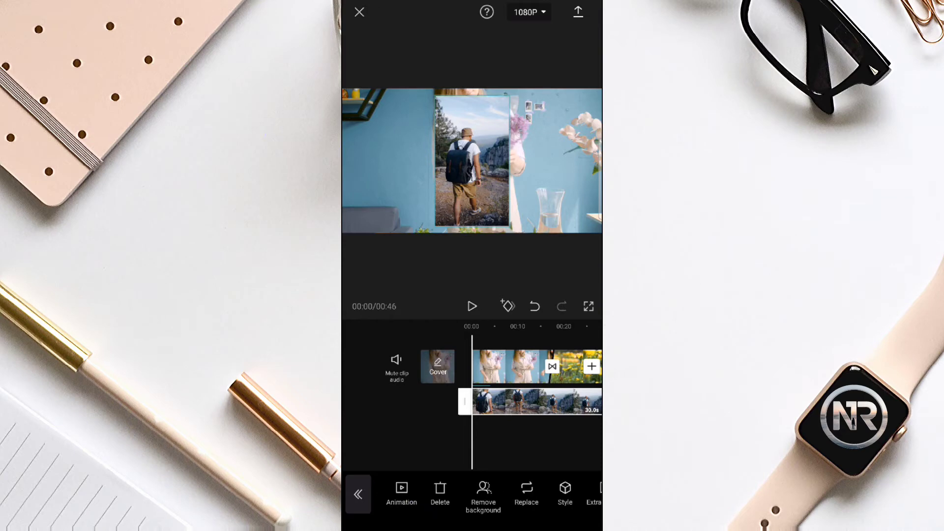
left_click_drag(545, 503, 435, 504)
left_click(557, 489)
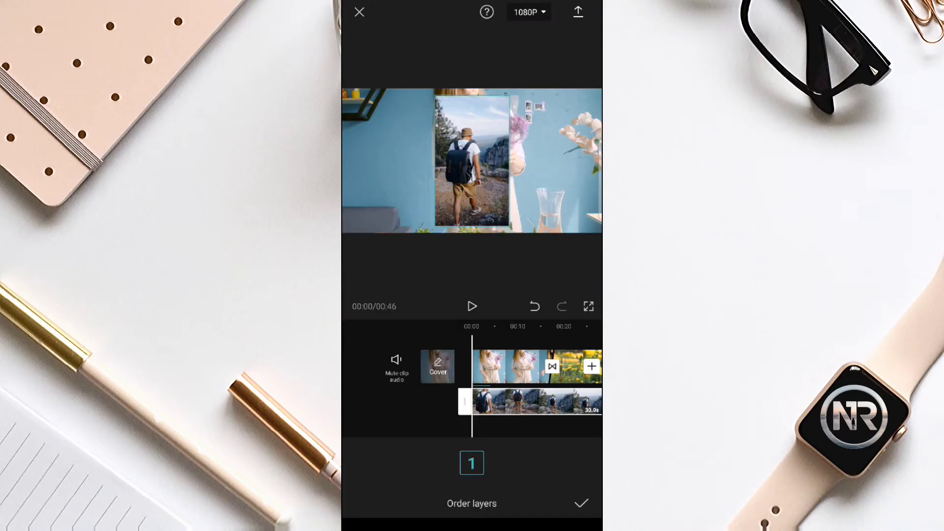
Crop the hiker overlay to 16:9, move it to the top-left and play to check it.
left_click(581, 502)
left_click(509, 492)
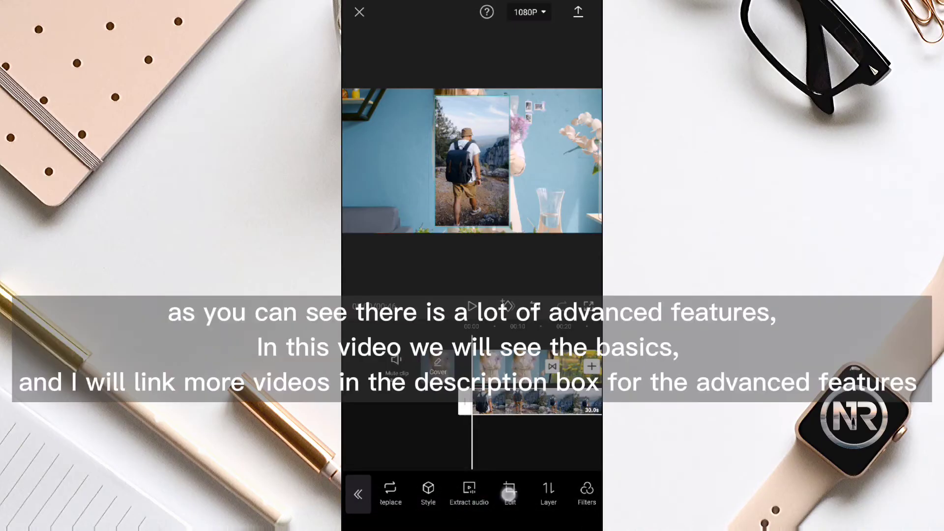
left_click(553, 492)
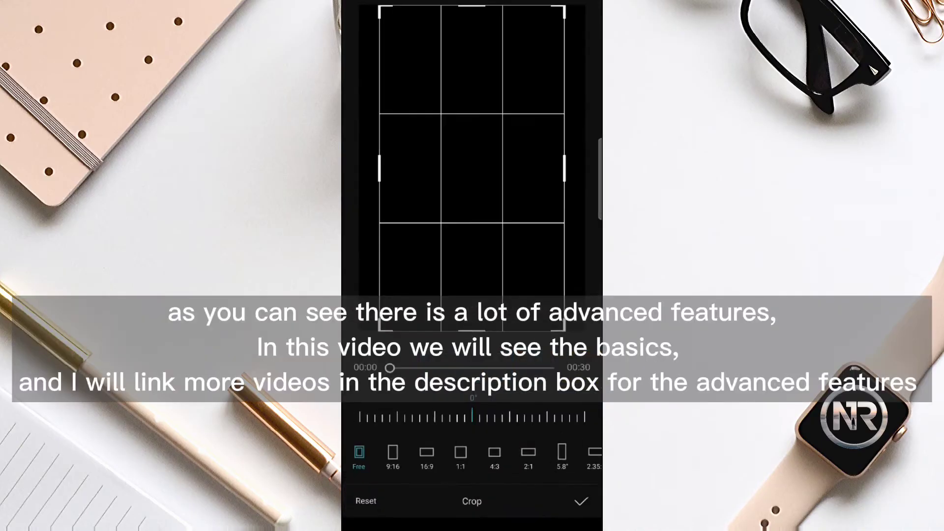
left_click(426, 459)
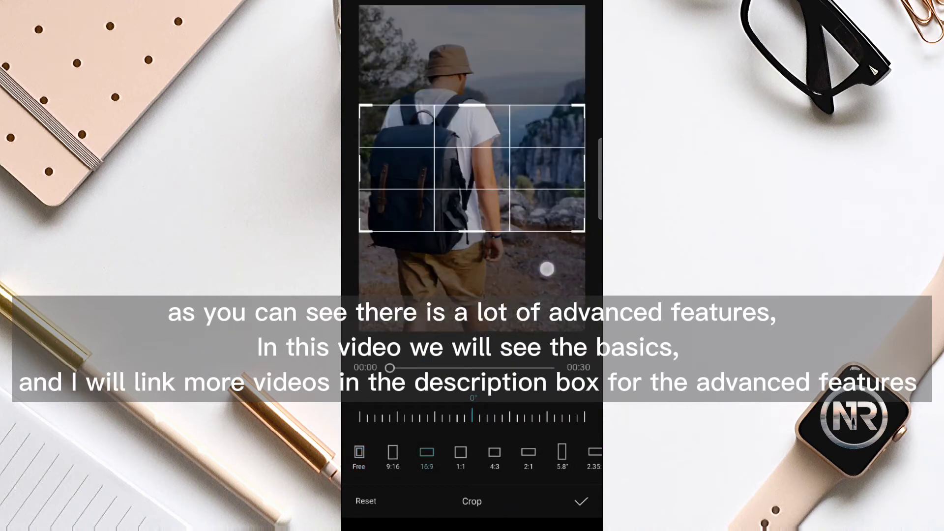
left_click(581, 501)
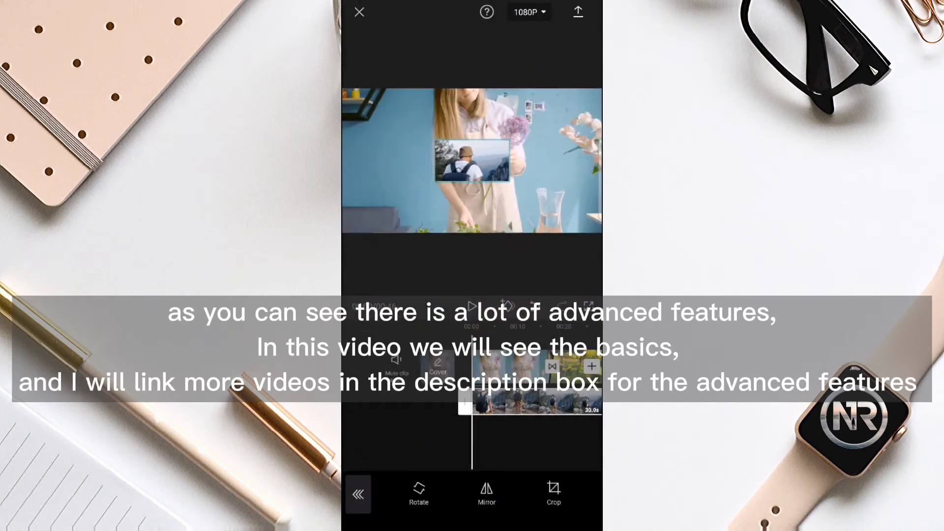
left_click_drag(472, 161, 396, 119)
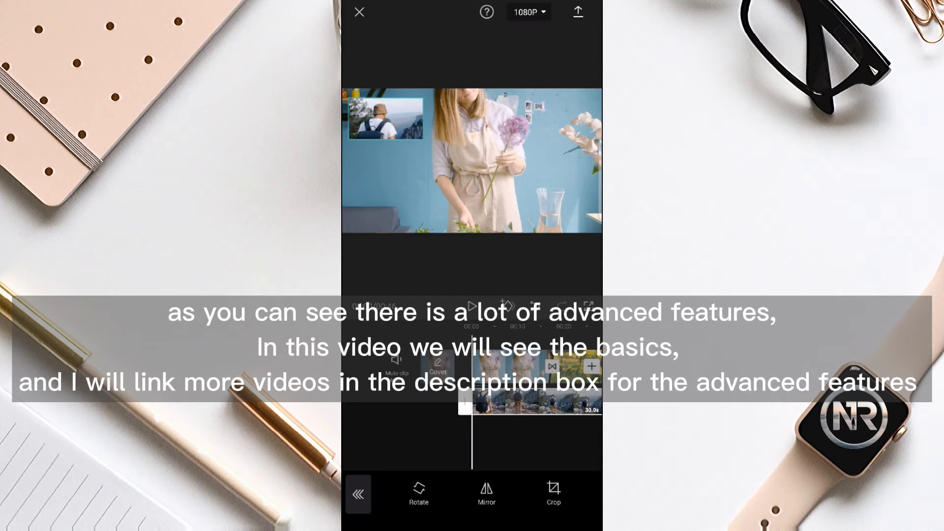
left_click(472, 306)
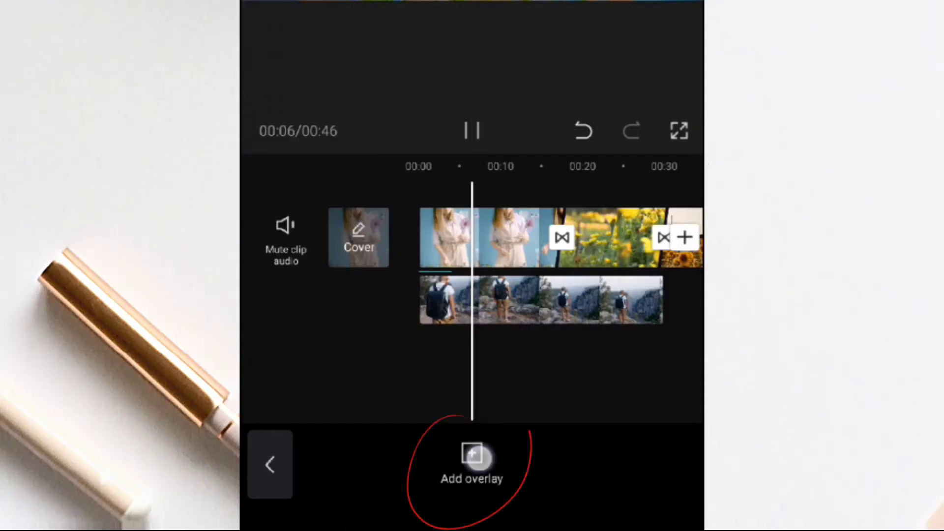
left_click(476, 490)
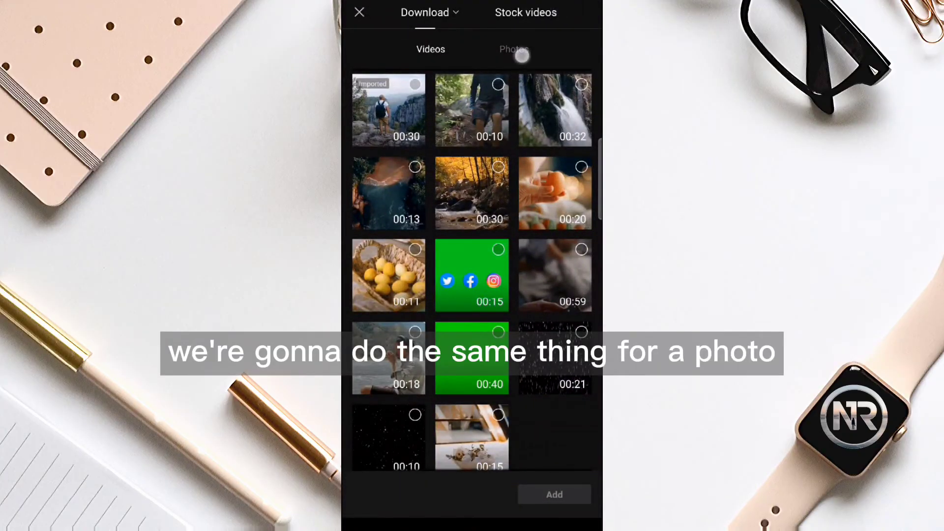
Add the cliff photo from Photos as a second overlay.
left_click(522, 52)
left_click(415, 84)
left_click(554, 495)
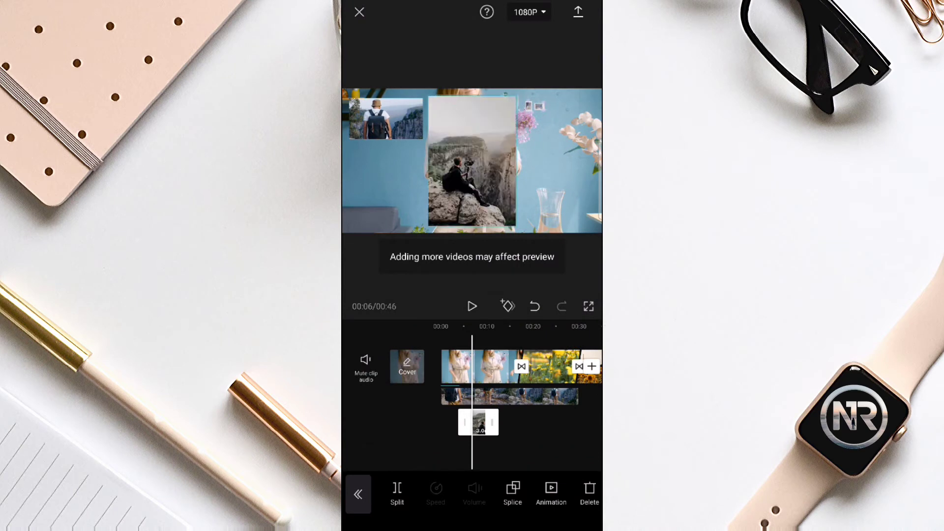
left_click_drag(584, 507, 455, 506)
left_click_drag(534, 494, 415, 500)
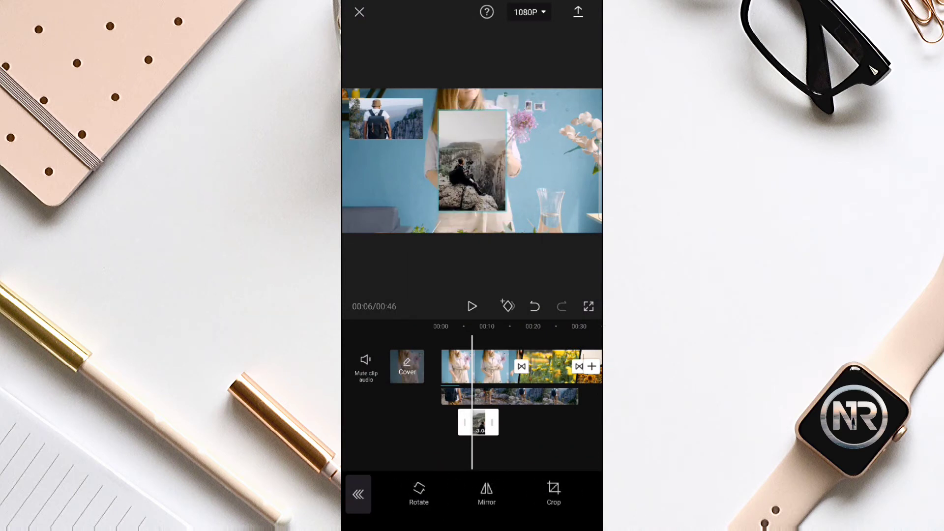
left_click(554, 491)
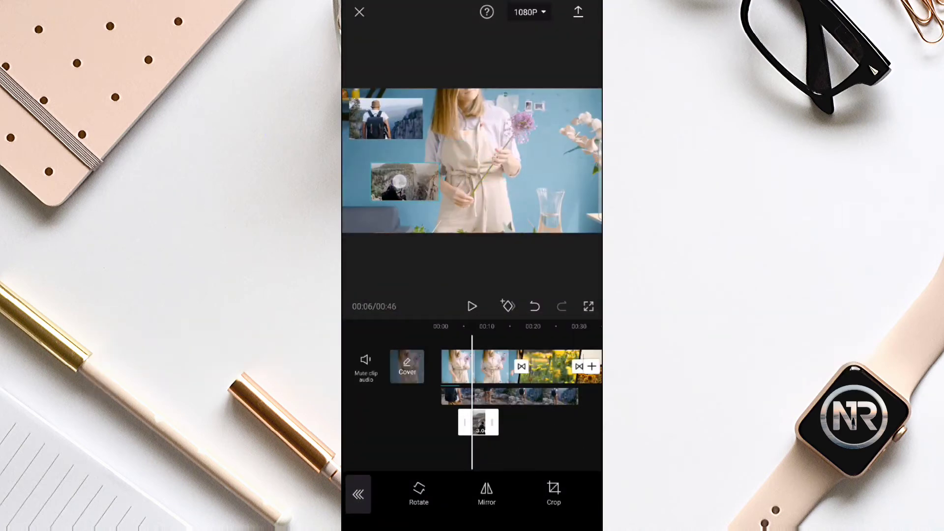
Enlarge the cliff photo, move it lower, and preview playback from about 00:02.
left_click_drag(360, 191, 352, 216)
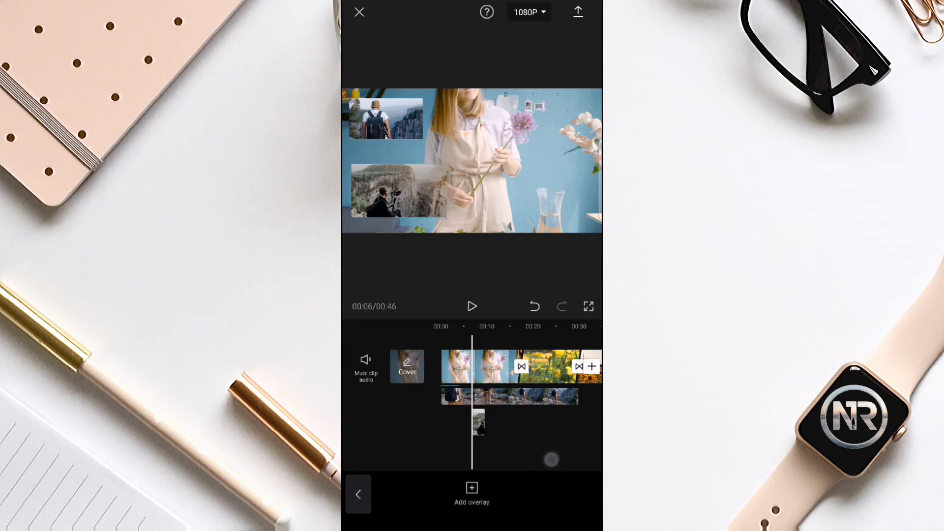
left_click_drag(551, 460, 579, 445)
left_click(473, 306)
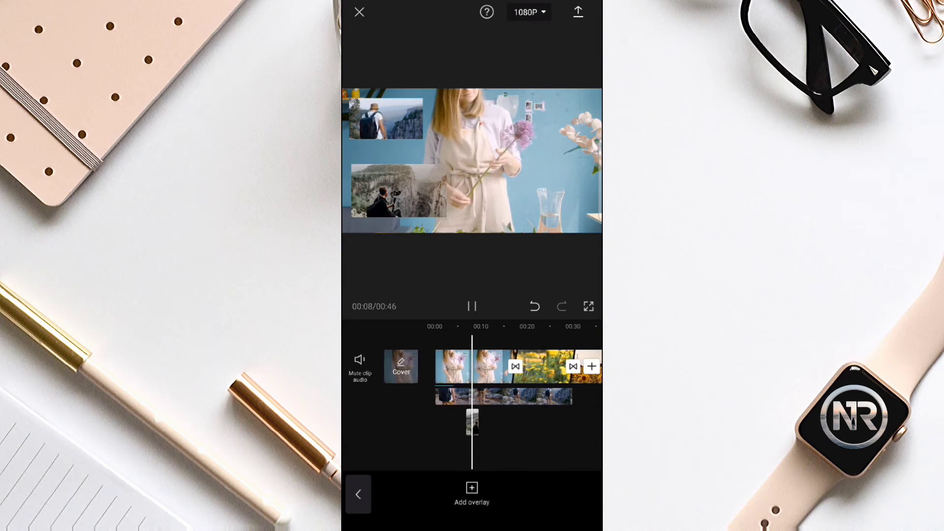
left_click(472, 306)
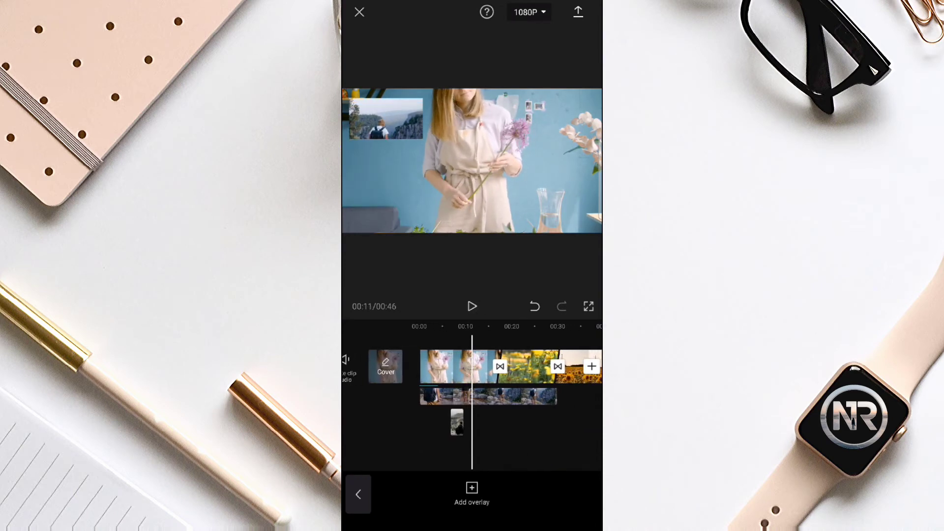
Undo the last edit, then browse the text template gallery to its Title presets.
left_click(534, 306)
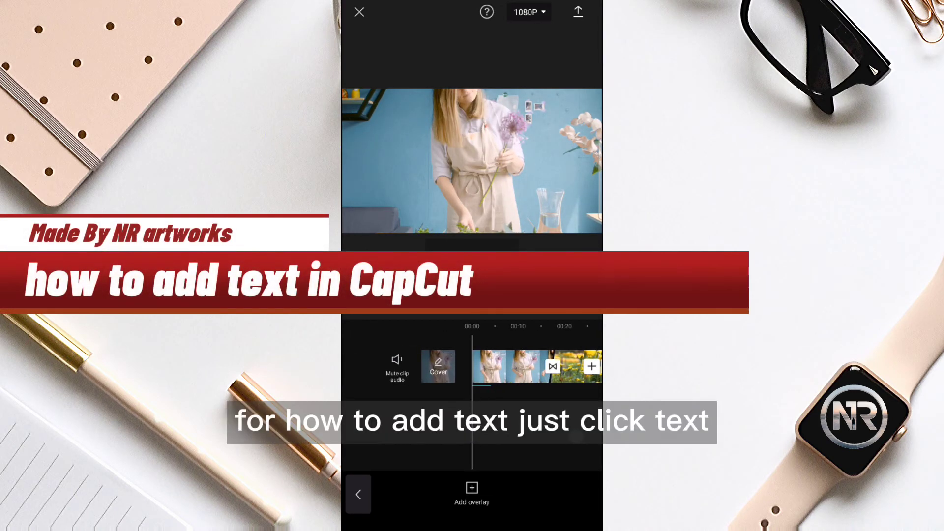
left_click(358, 494)
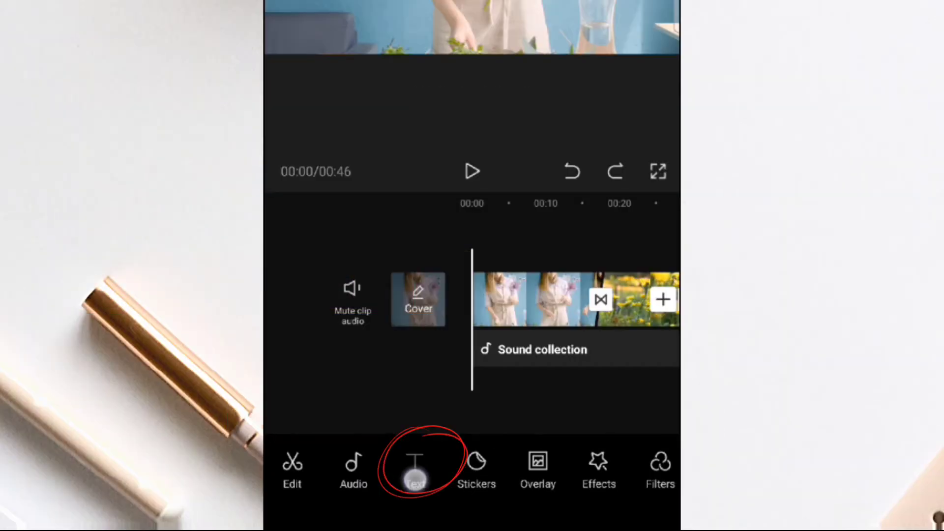
left_click(416, 479)
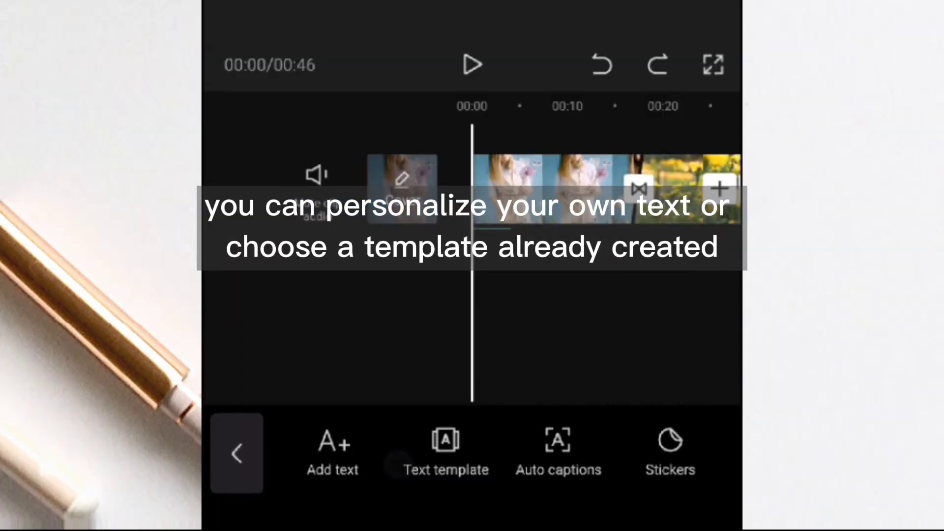
left_click(459, 456)
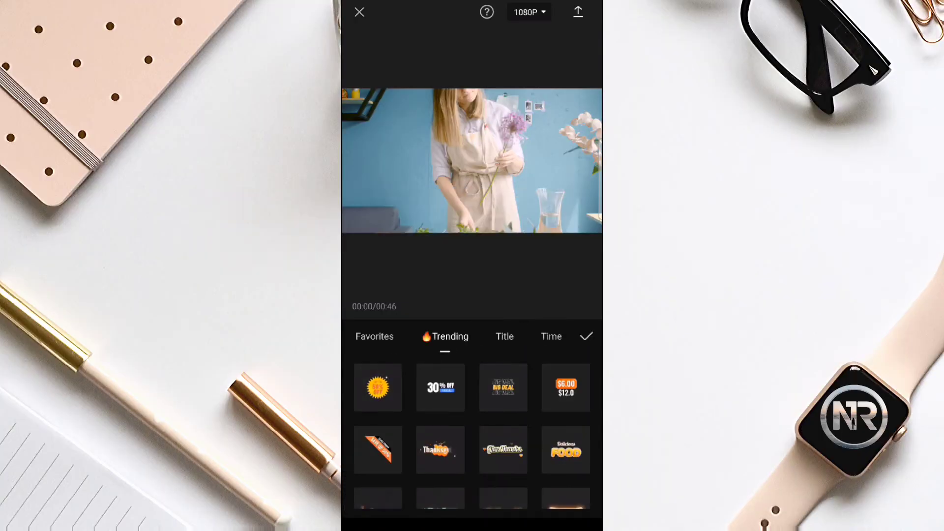
scroll(472, 487, "down", 10)
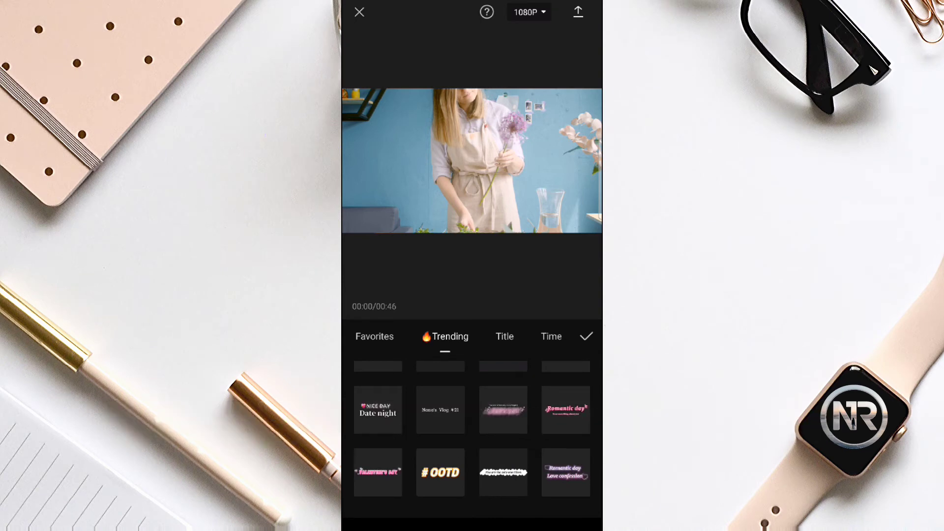
scroll(472, 487, "down", 5)
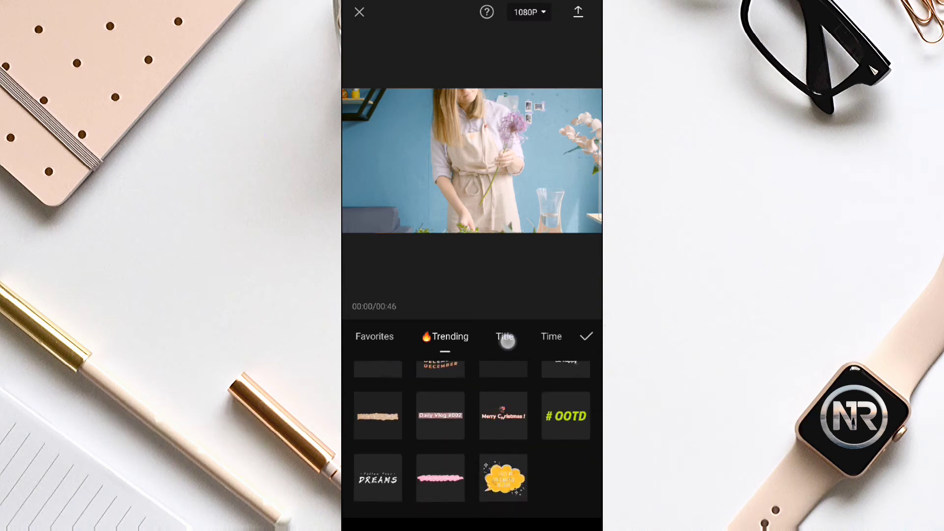
left_click(505, 336)
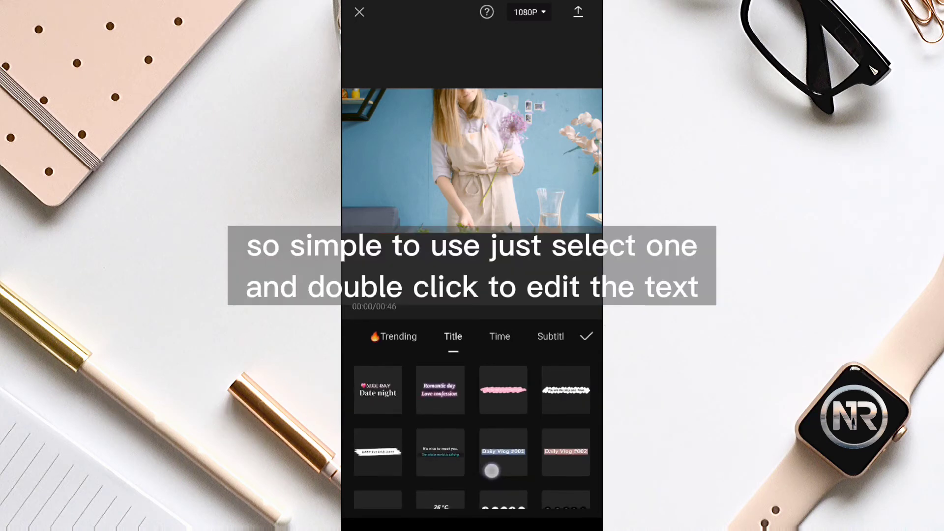
scroll(490, 474, "down", 5)
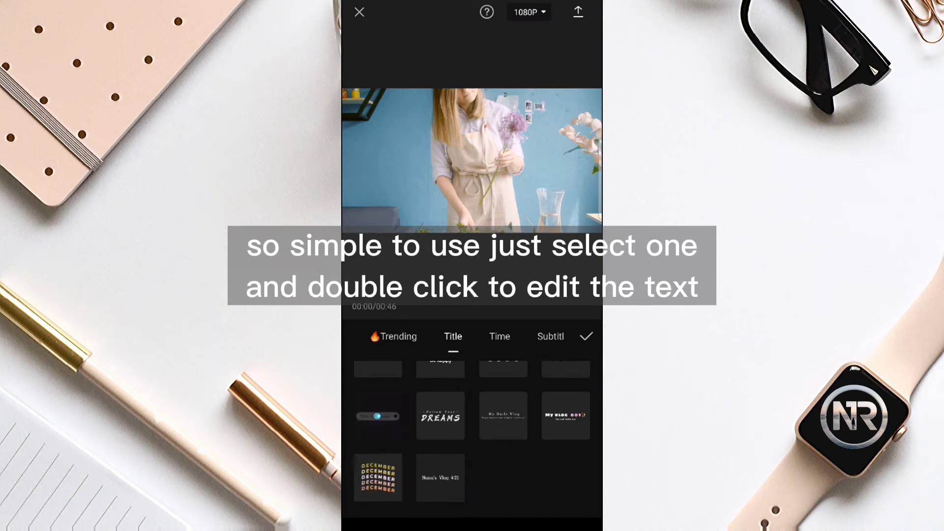
Add the 'Nice to meet you' title, change its text to 'hi everyone', and move it left.
left_click(378, 416)
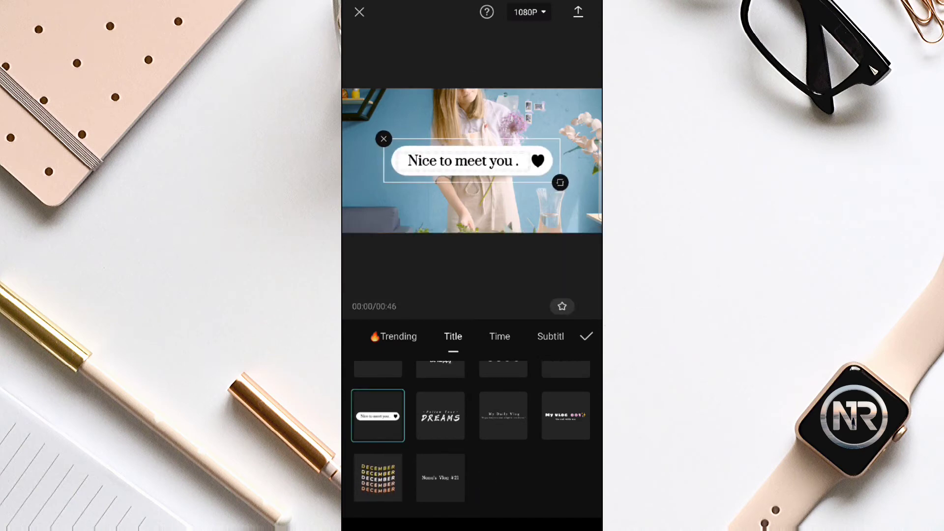
left_click(489, 160)
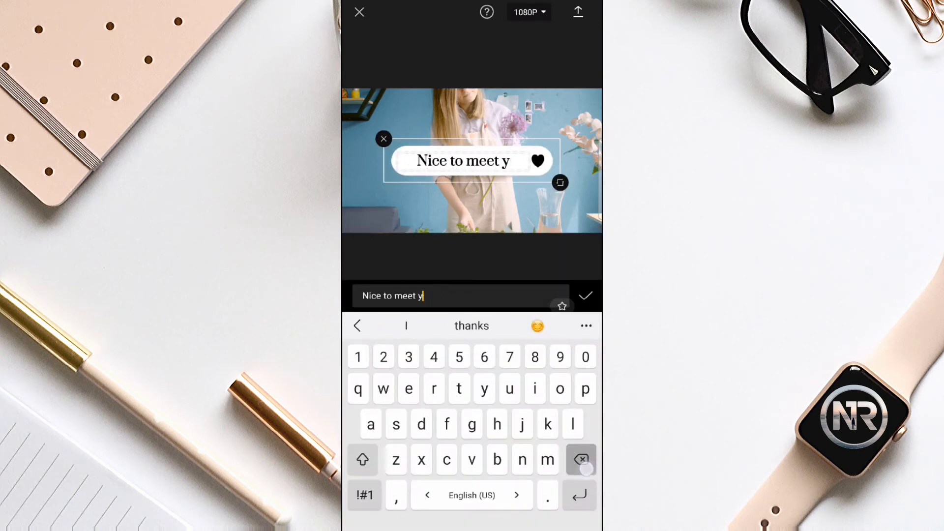
type("hi ev")
left_click(473, 326)
left_click(586, 296)
left_click_drag(472, 161, 420, 161)
Add a Breaking News banner from the News templates and preview both titles.
left_click_drag(541, 336, 373, 336)
left_click(539, 337)
scroll(493, 476, "down", 3)
left_click(504, 477)
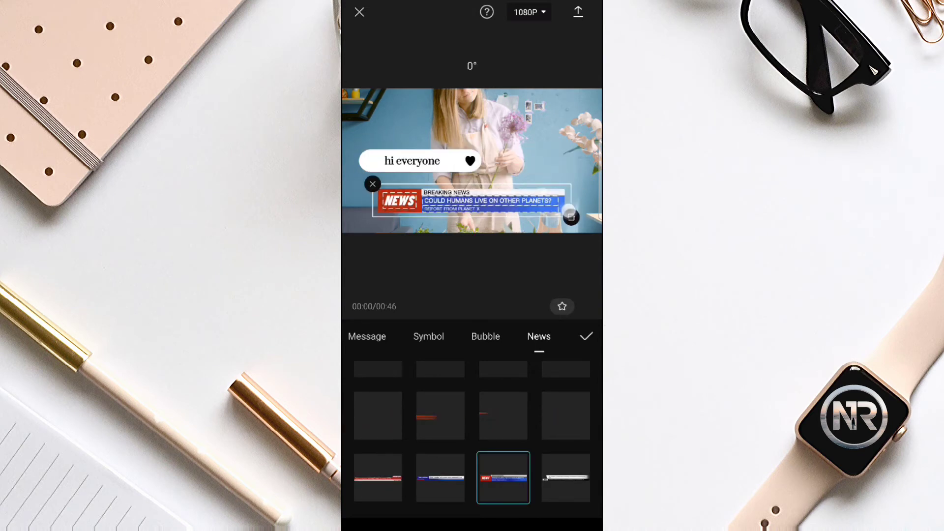
left_click(586, 336)
left_click(472, 306)
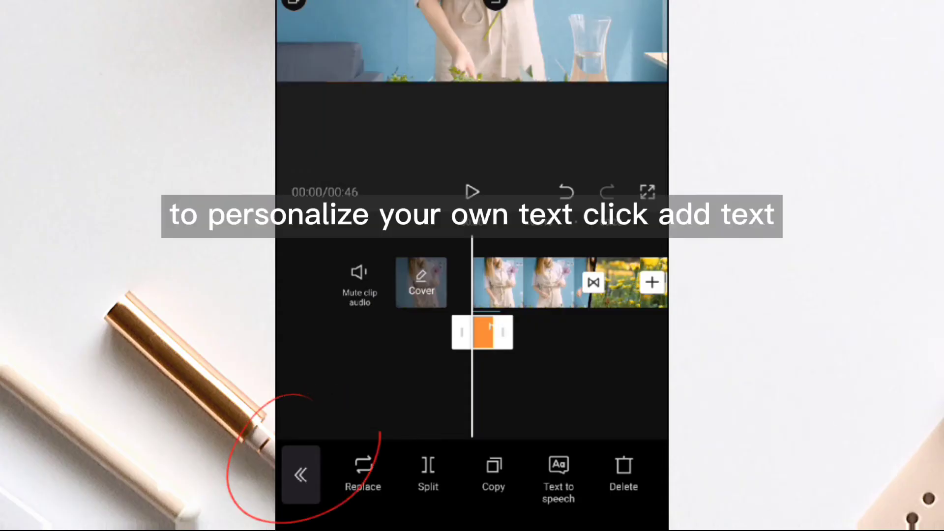
Add the caption 'today we're gonna see how to create a youtube video using capcut', shrunk to fit two lines.
left_click(293, 481)
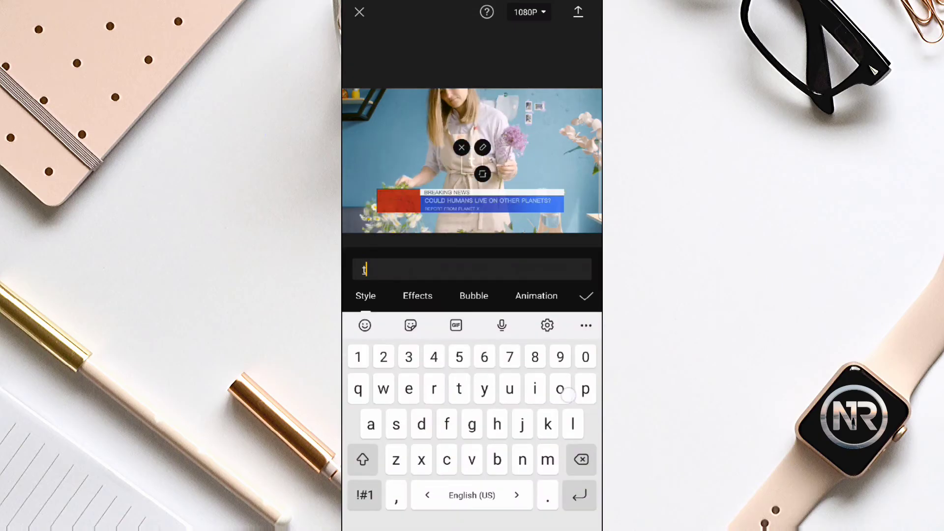
type("today we're gonna s")
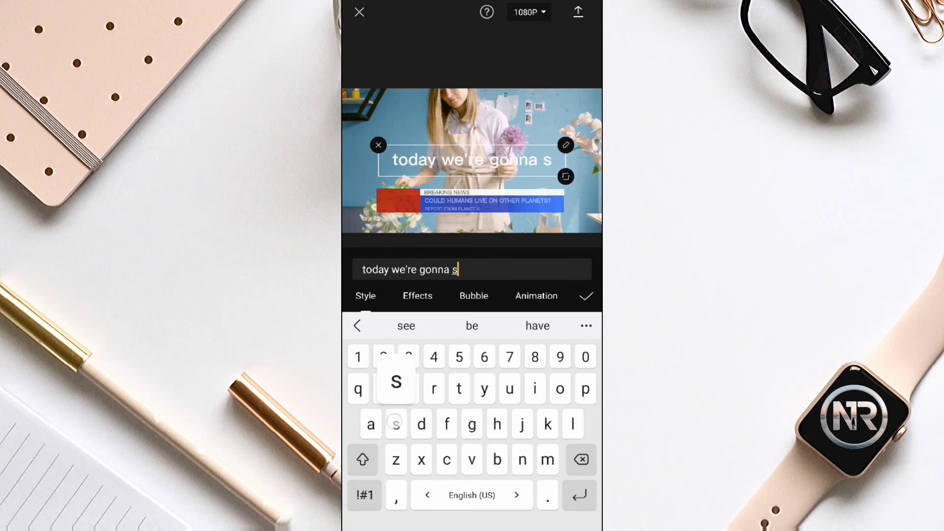
type("ee how to create a youtube video using capcut")
left_click(586, 295)
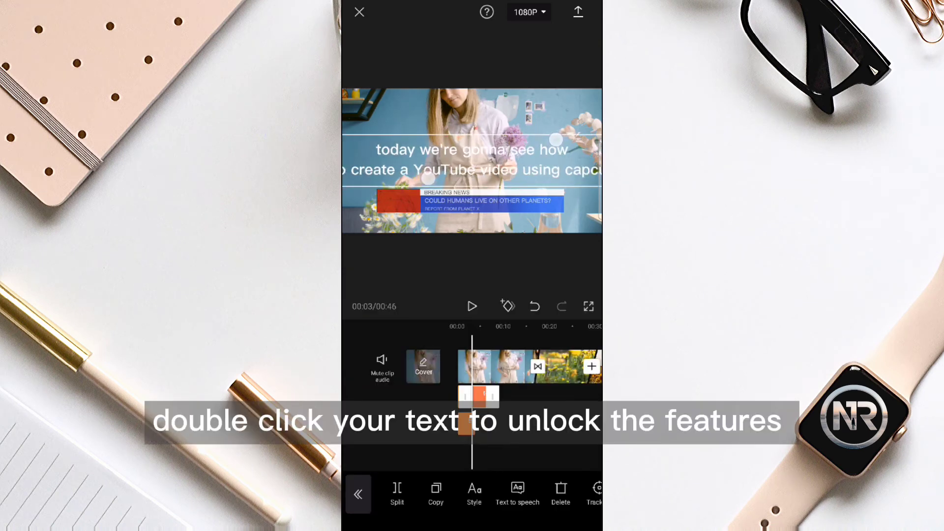
left_click_drag(552, 139, 539, 145)
Give the caption a semi-transparent dark background and a white, blue-outlined style preset.
double_click(479, 395)
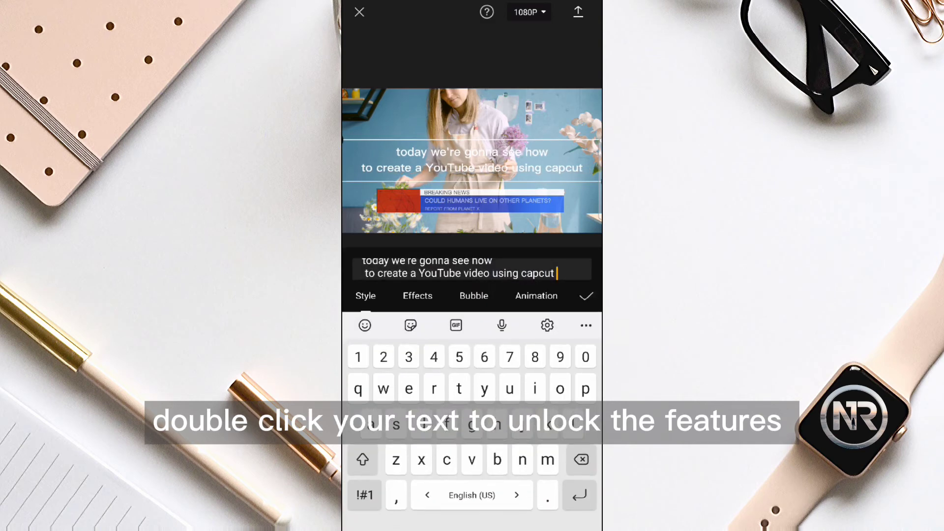
left_click(366, 296)
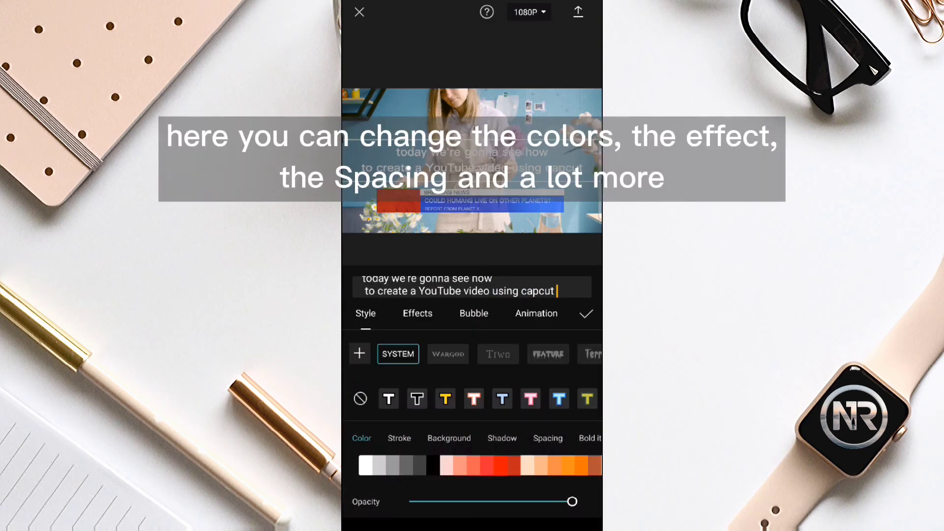
left_click(449, 438)
left_click(448, 465)
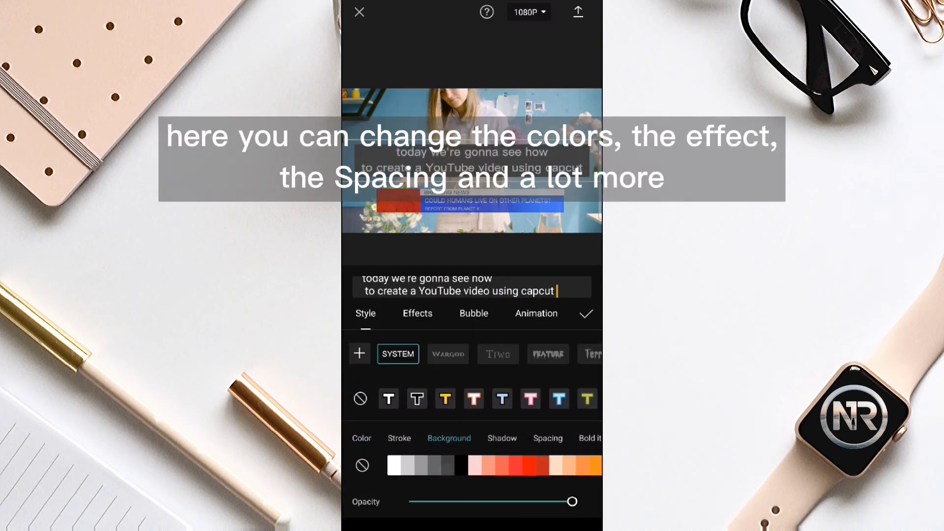
left_click_drag(547, 508, 497, 505)
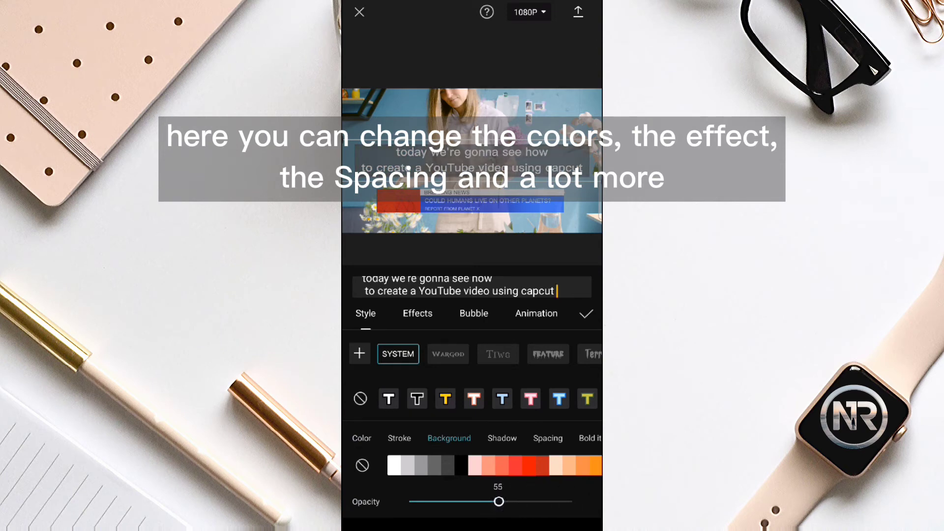
left_click(448, 400)
left_click(472, 399)
left_click(502, 399)
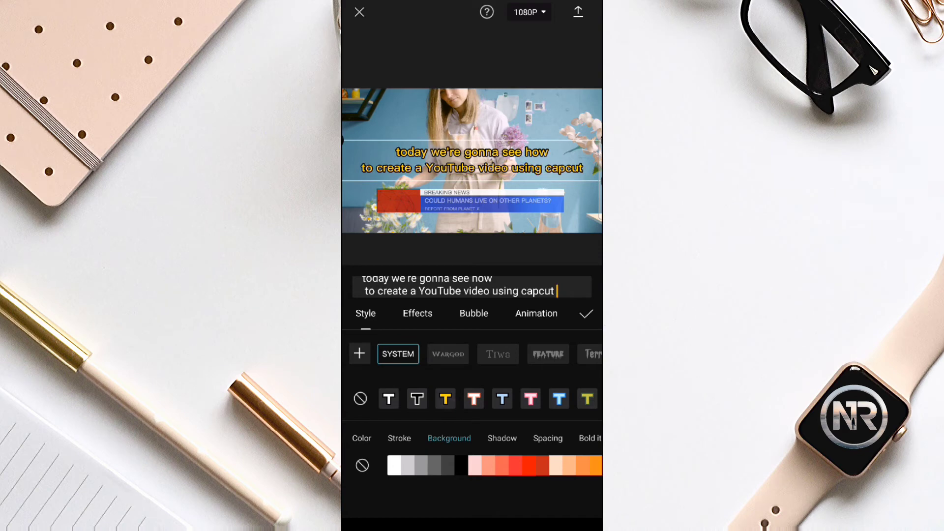
Apply the orange-white ART text effect to the caption, then view the bubble styles.
left_click(428, 313)
left_click(441, 372)
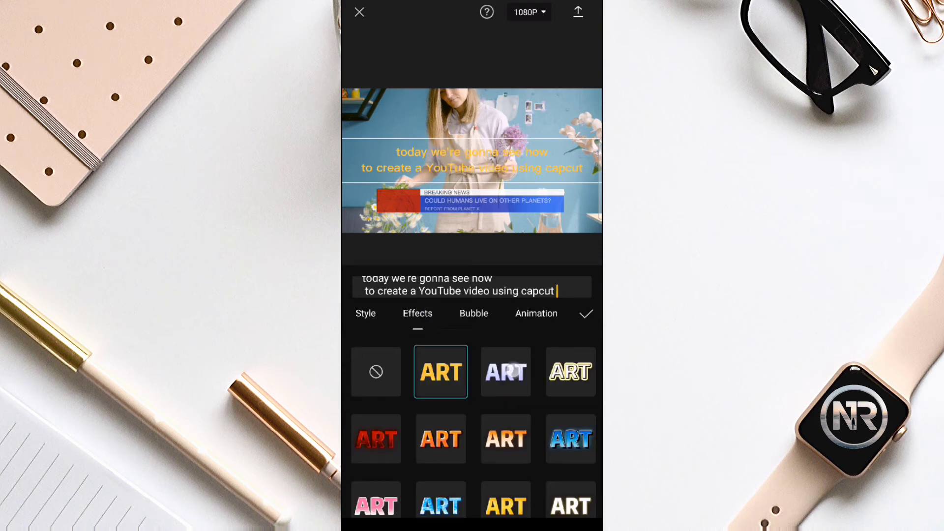
left_click(506, 372)
left_click(506, 439)
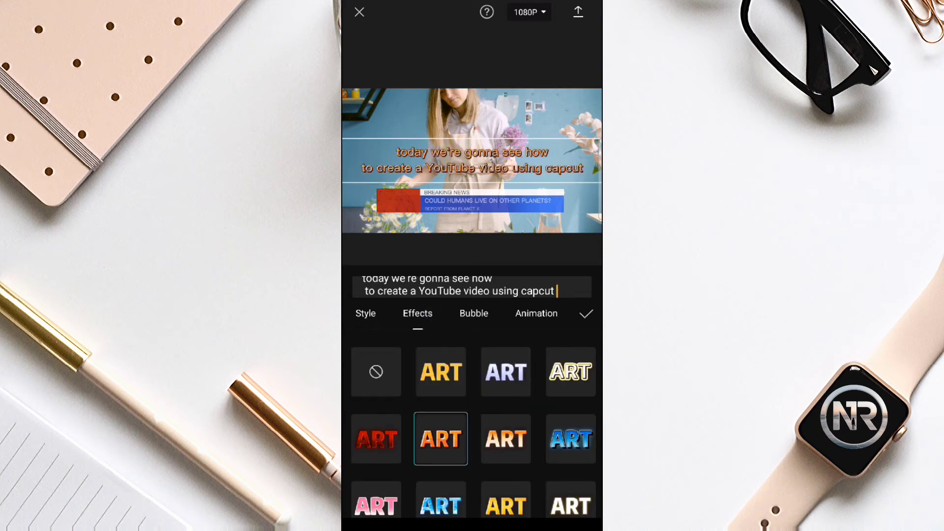
left_click(484, 316)
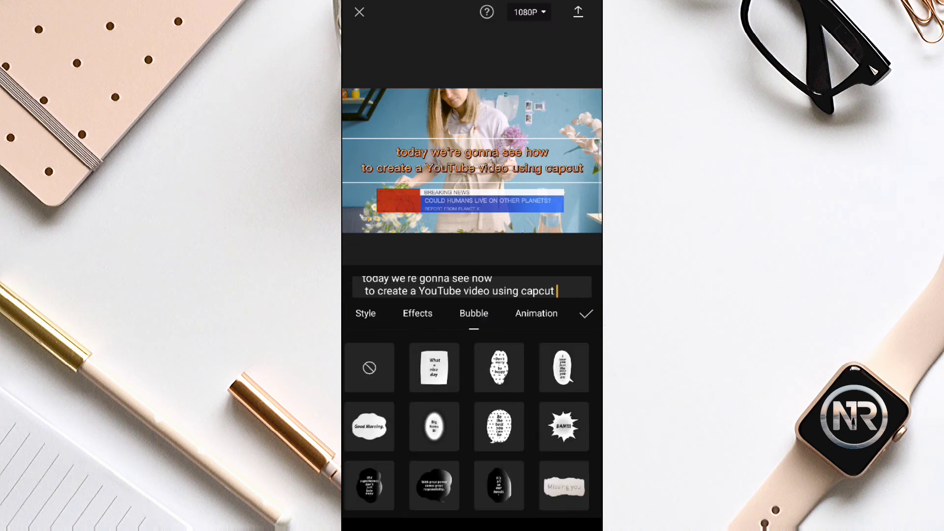
Give the caption an In entrance animation, preview it, and add the Awesome sticker.
left_click(535, 316)
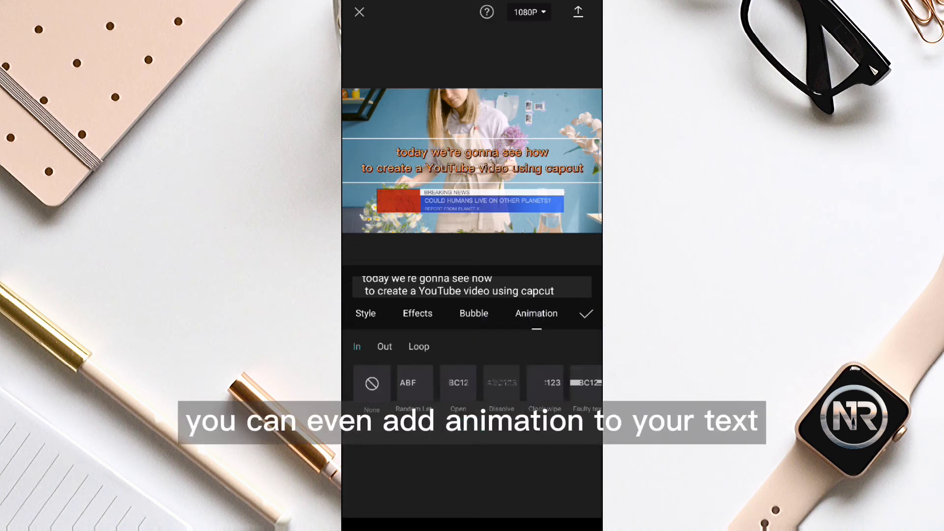
left_click(415, 383)
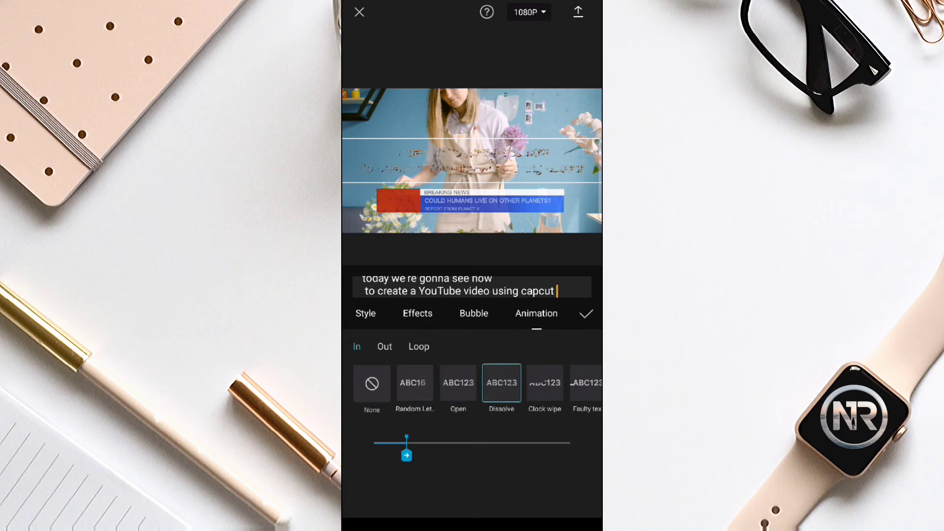
left_click(533, 389)
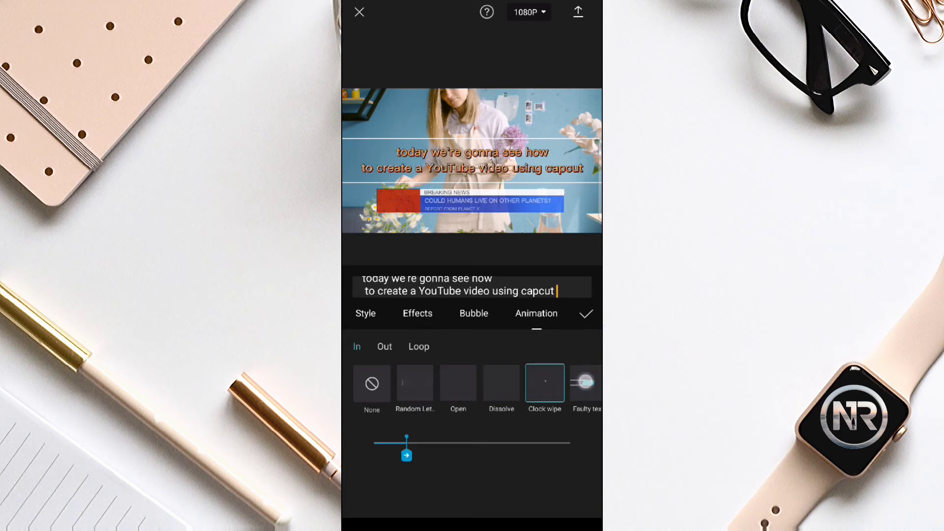
left_click_drag(566, 382, 352, 382)
left_click(457, 383)
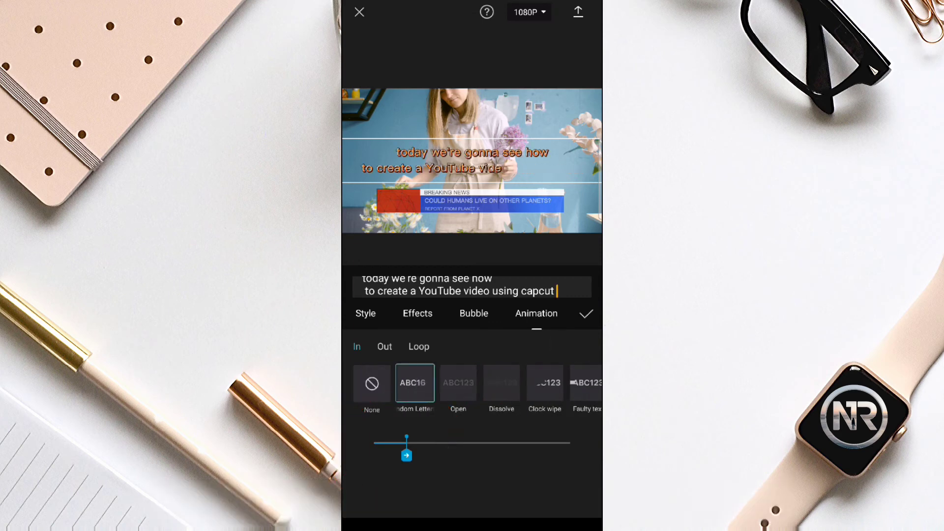
left_click(586, 314)
left_click(472, 306)
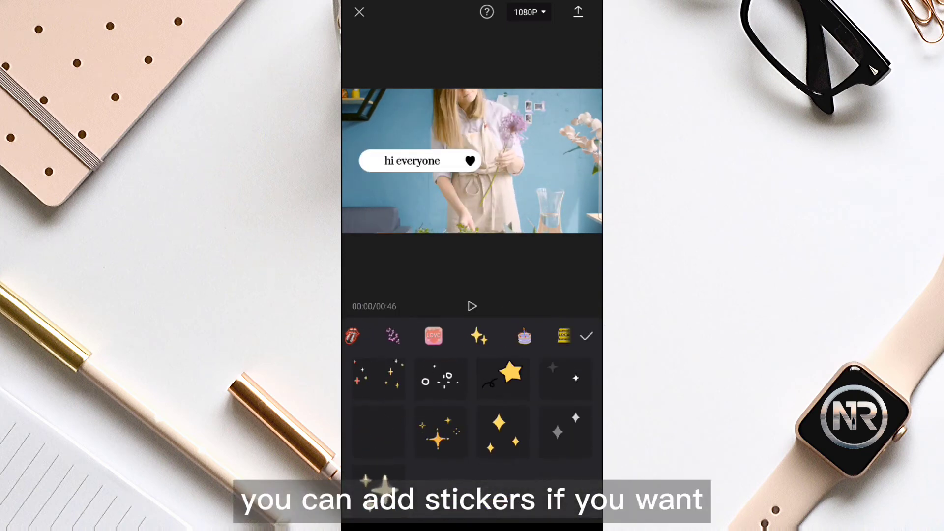
left_click(378, 419)
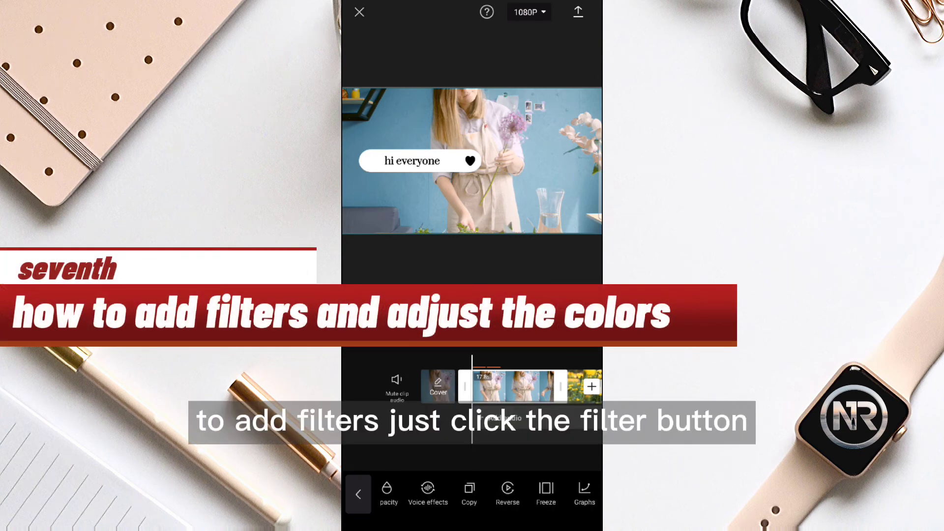
Select the florist clip and try the Winter, Dog Days, Picnic and Dreamy filters.
left_click_drag(393, 489, 580, 480)
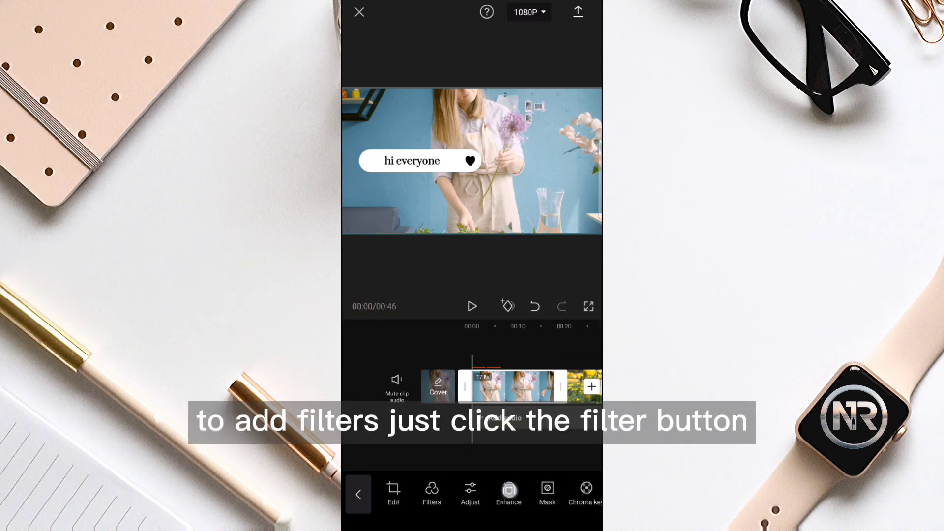
left_click_drag(514, 489, 599, 489)
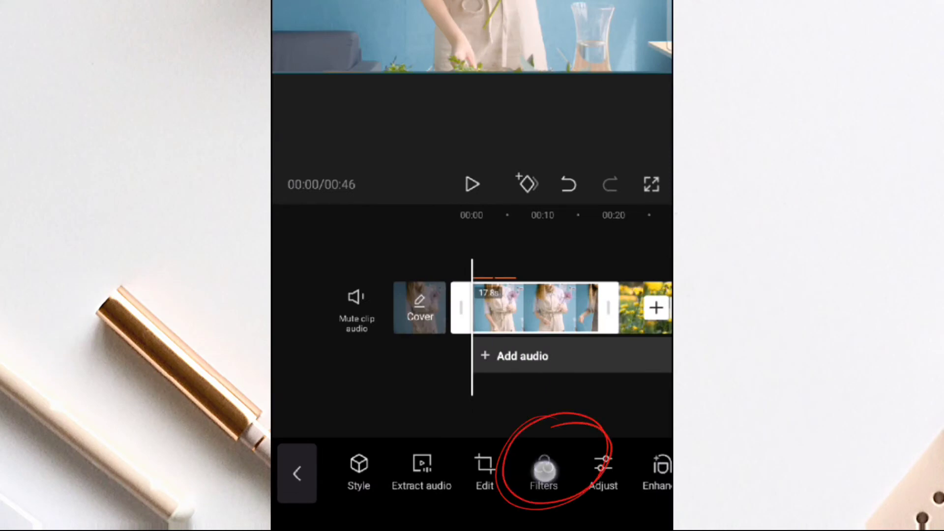
left_click(544, 470)
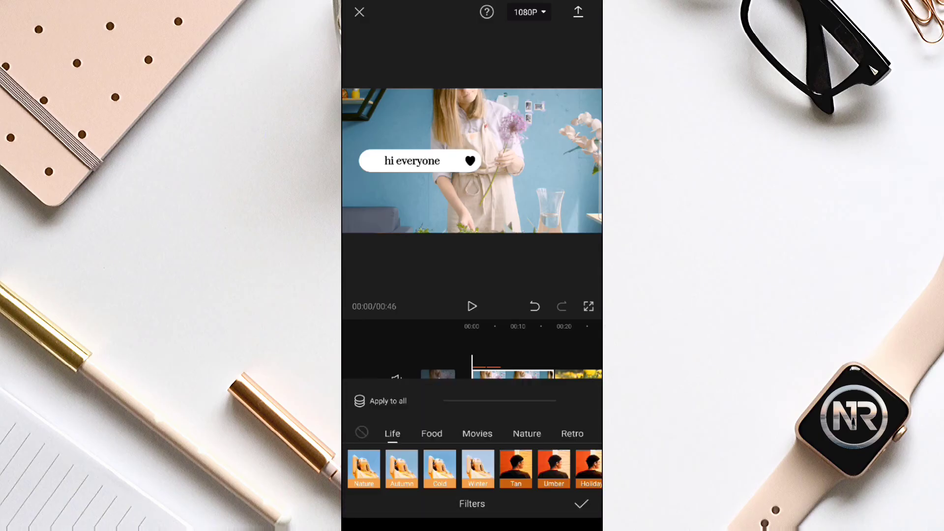
left_click(478, 467)
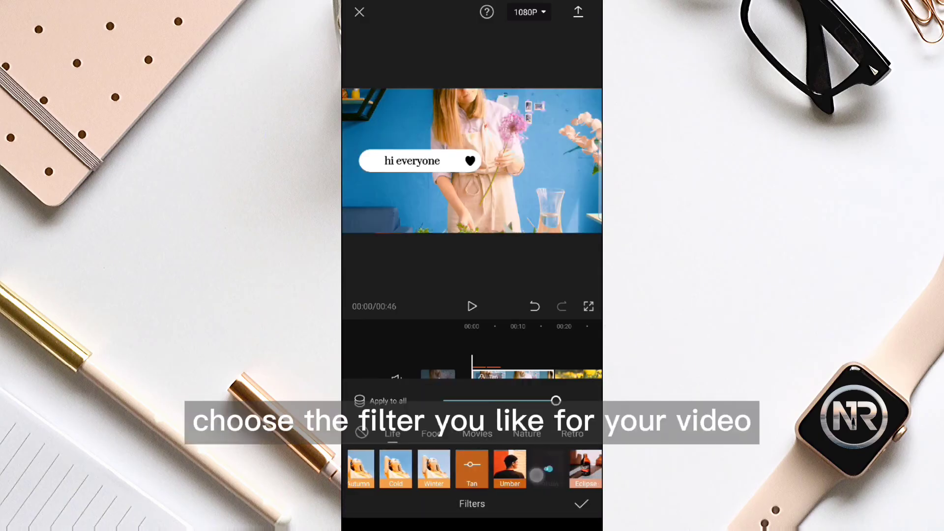
scroll(475, 468, "right", 10)
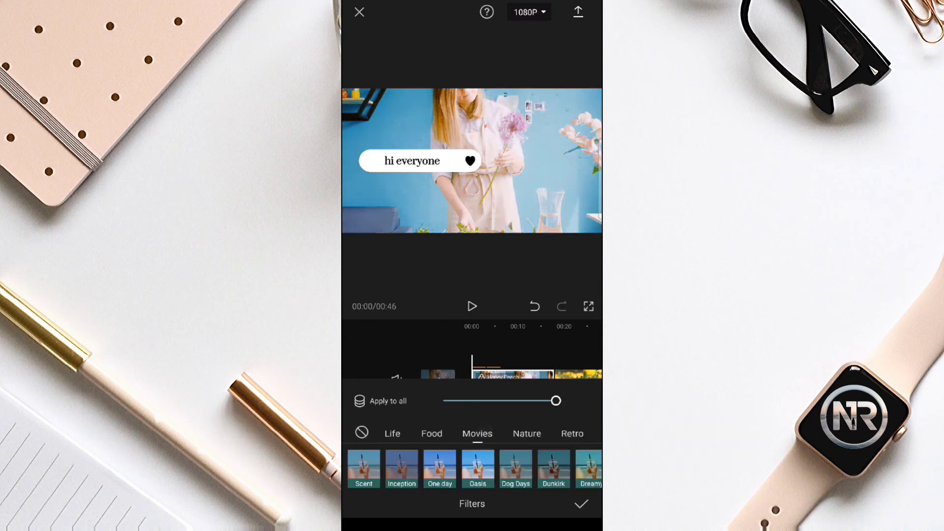
left_click(516, 469)
scroll(475, 468, "right", 3)
left_click(471, 469)
left_click(396, 468)
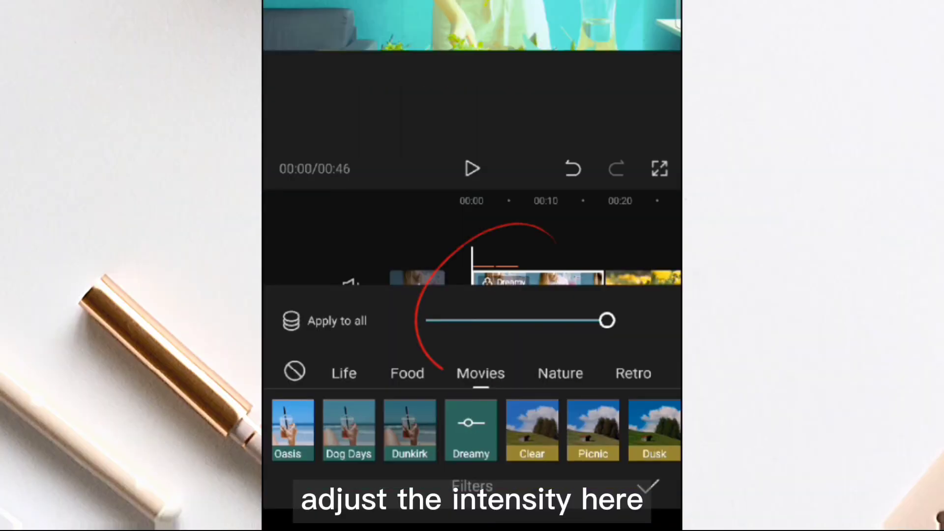
Settle on the Picnic filter at about 45 intensity and confirm it.
left_click_drag(557, 401, 538, 401)
mouse_move(575, 321)
left_mouse_down()
mouse_move(453, 338)
mouse_move(549, 323)
left_mouse_up()
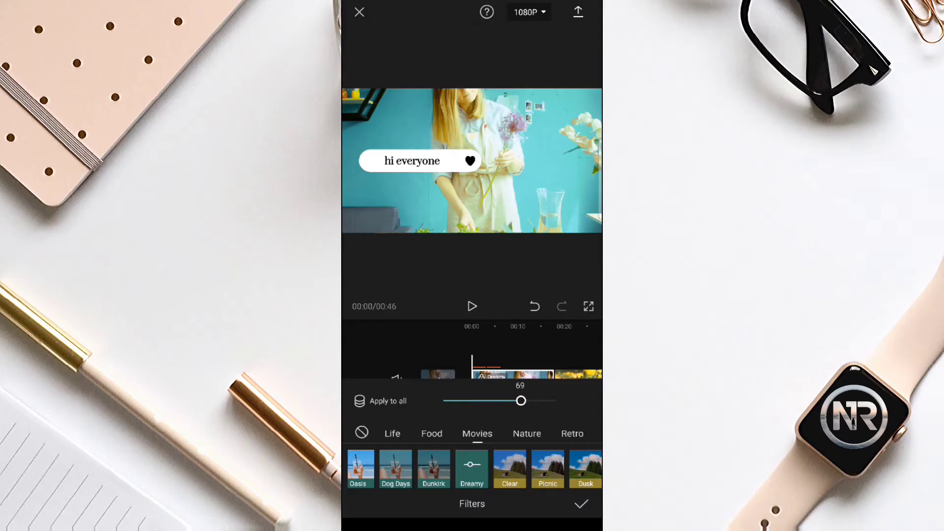
left_click(548, 469)
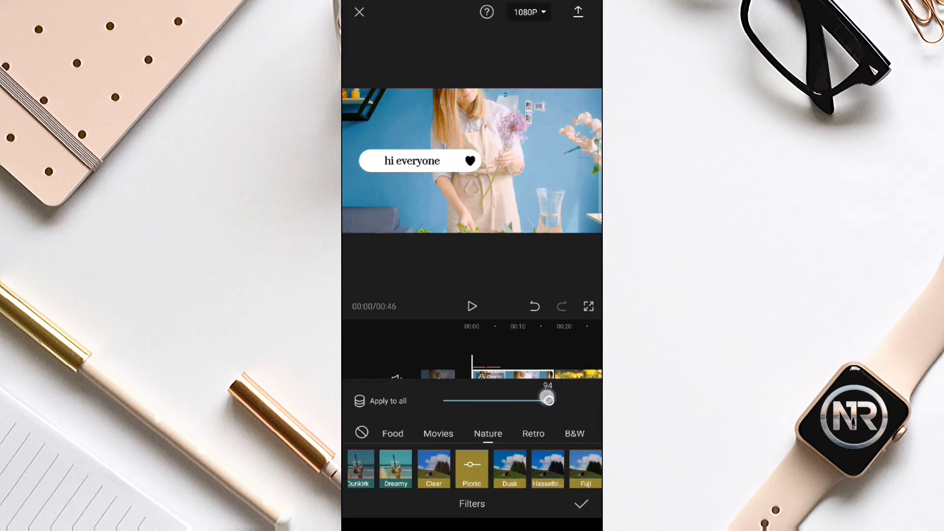
left_click_drag(543, 396, 497, 396)
left_click(581, 504)
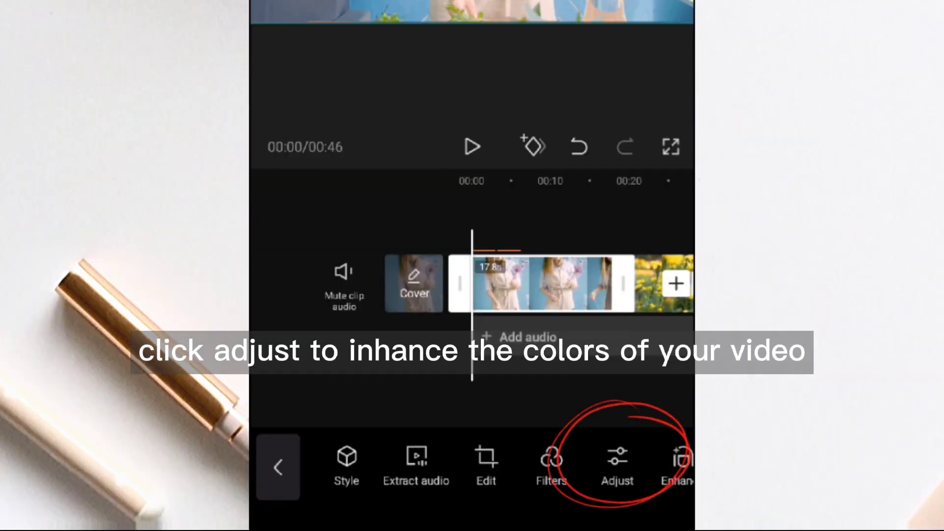
Raise the clip's saturation, lower its brightness slightly, and confirm the adjustments.
left_click(615, 465)
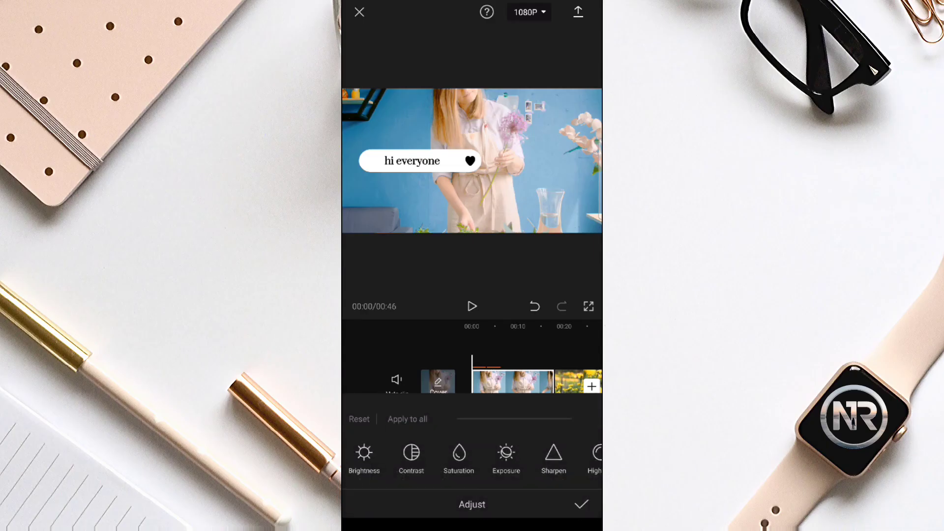
left_click(459, 457)
left_click_drag(515, 418, 533, 418)
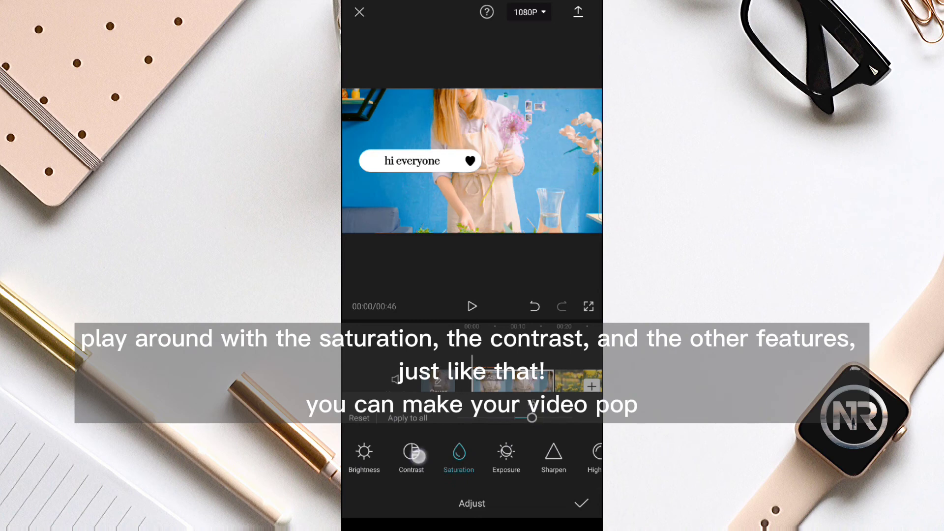
left_click(364, 455)
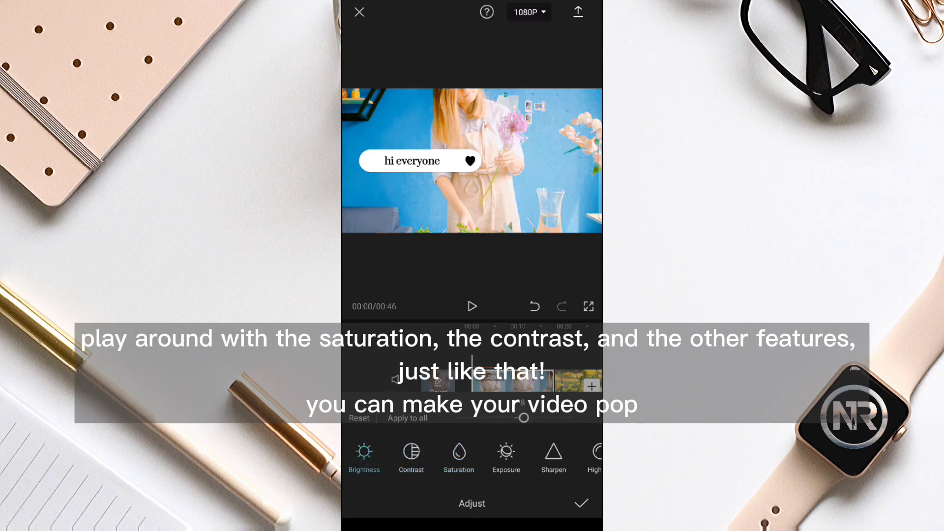
left_click_drag(514, 418, 512, 417)
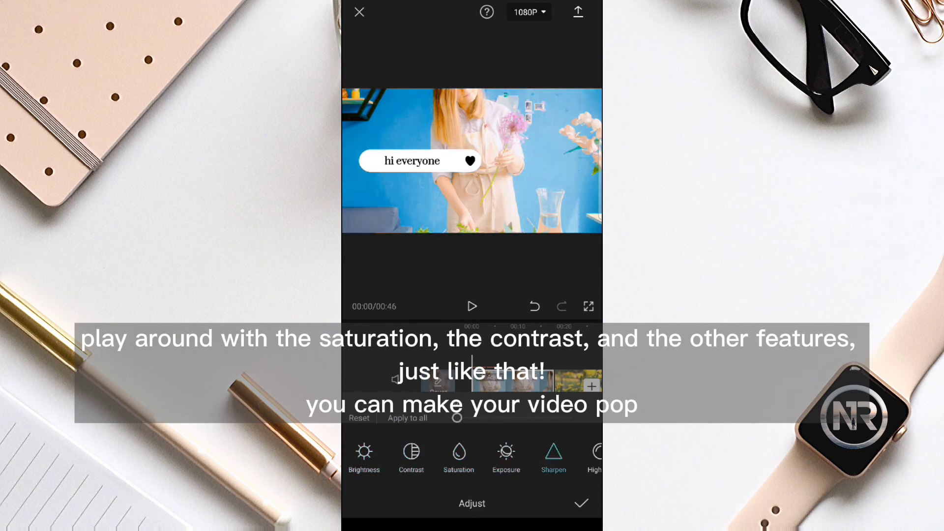
left_click(581, 503)
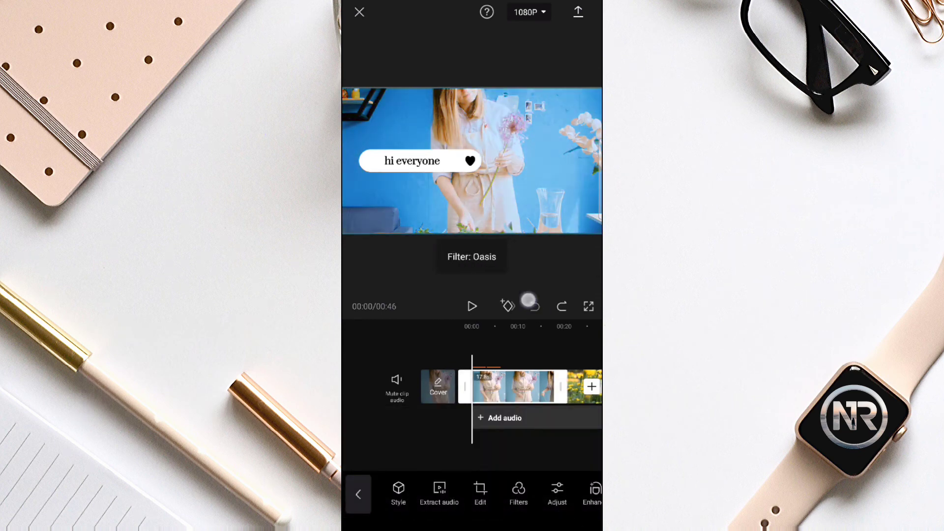
scroll(472, 492, "right", 3)
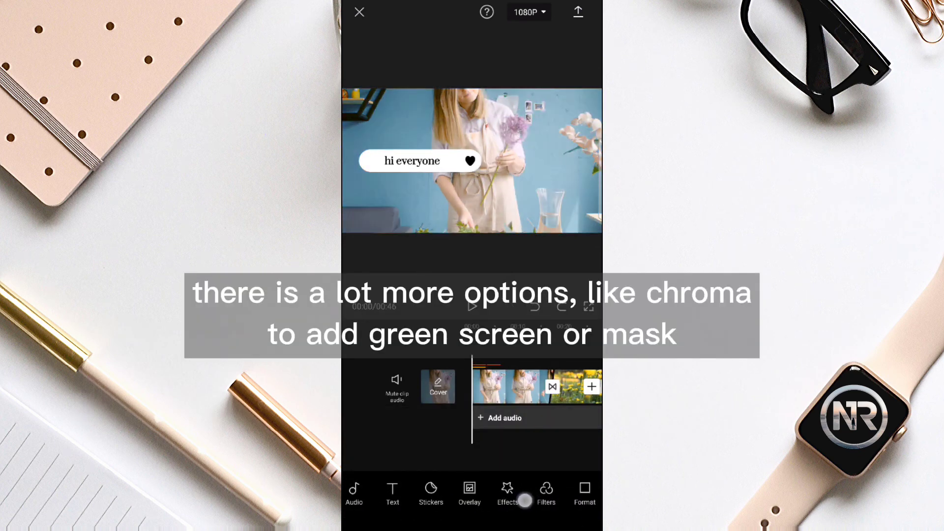
scroll(472, 492, "left", 3)
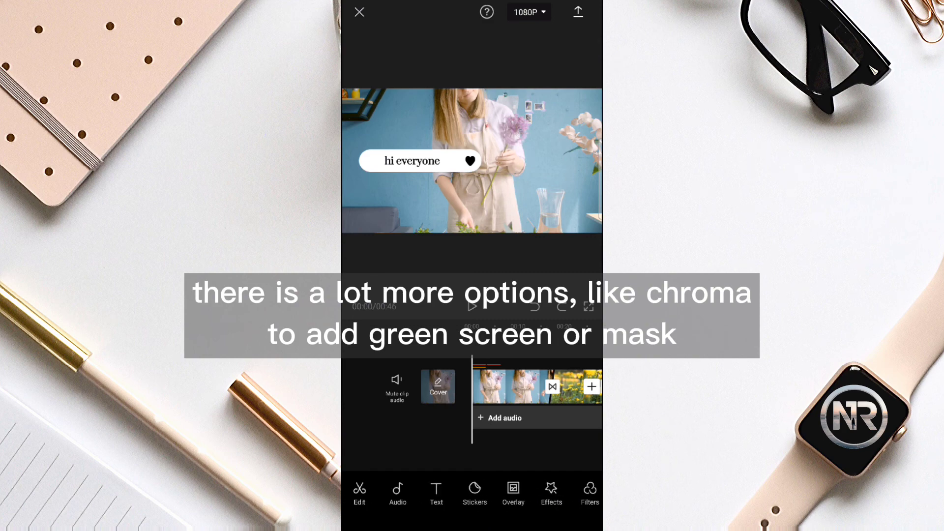
left_click(511, 386)
scroll(472, 494, "right", 3)
scroll(472, 494, "right", 2)
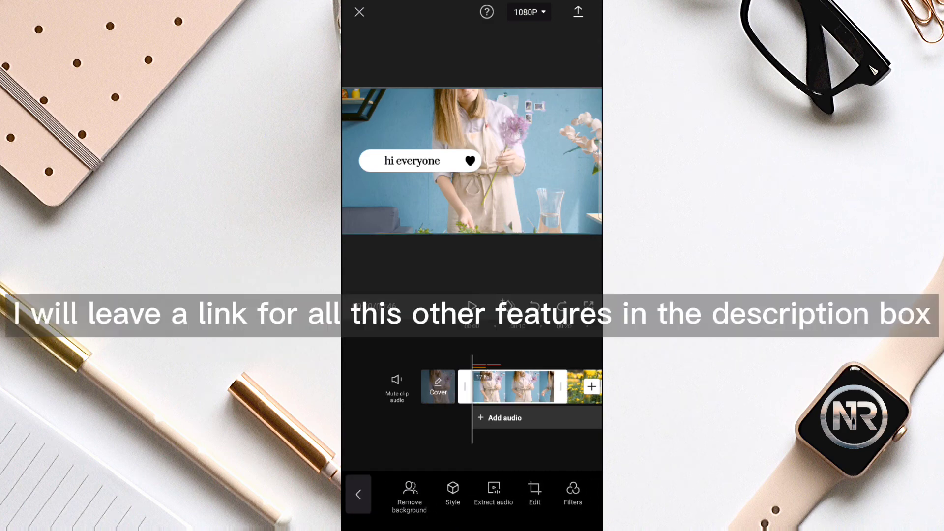
scroll(472, 494, "right", 3)
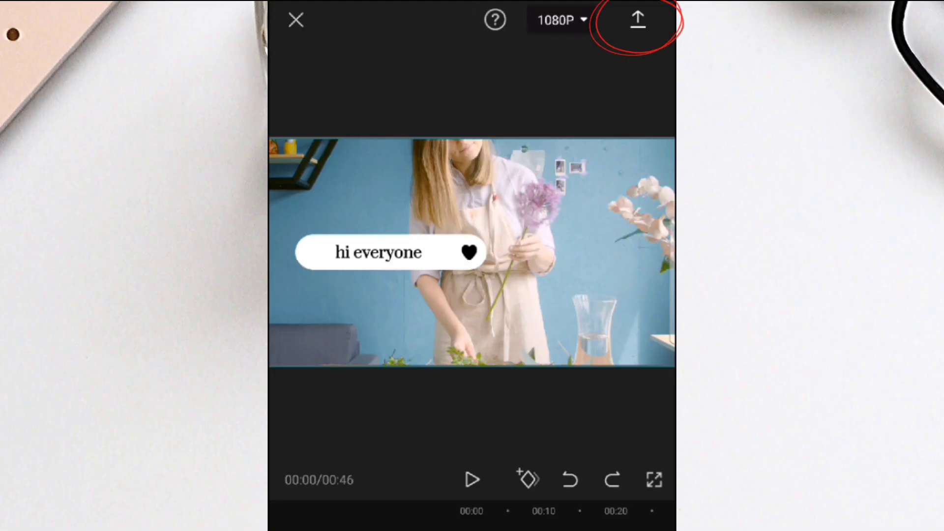
Export the finished video at 1080P.
left_click(638, 21)
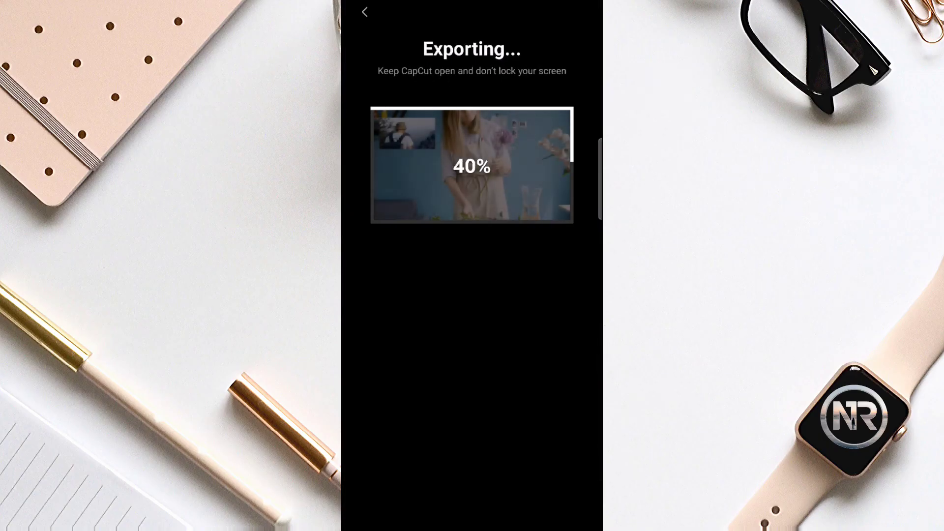